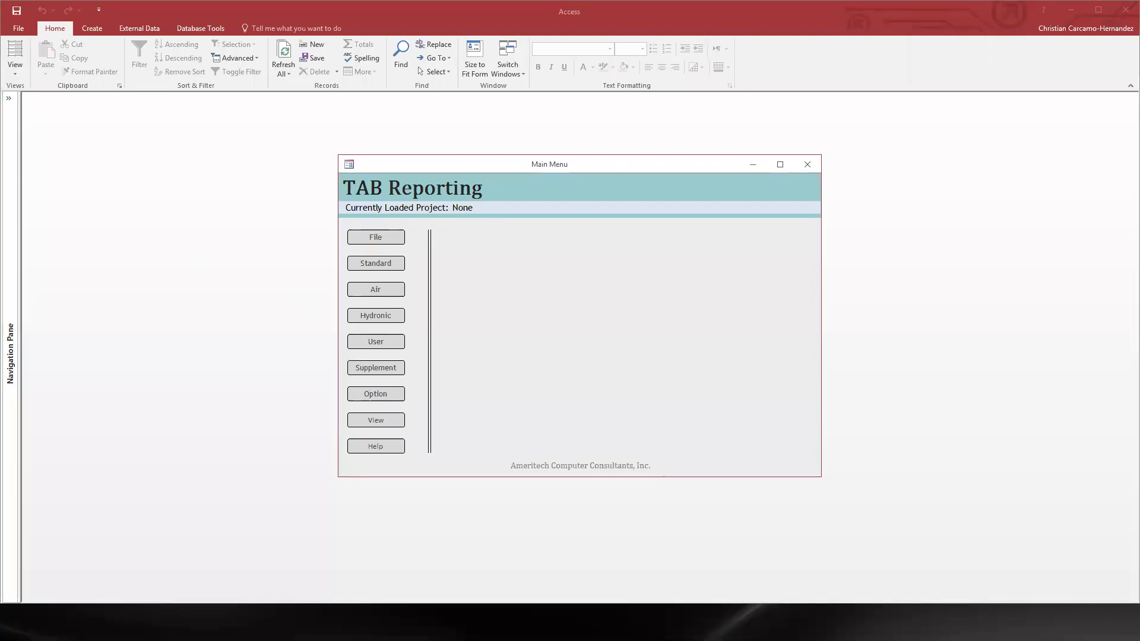
Step: Load project 2016-0207 - Tesla from the saved projects list via File > Open Project
{"action": "left_click", "coordinate": [380, 240]}
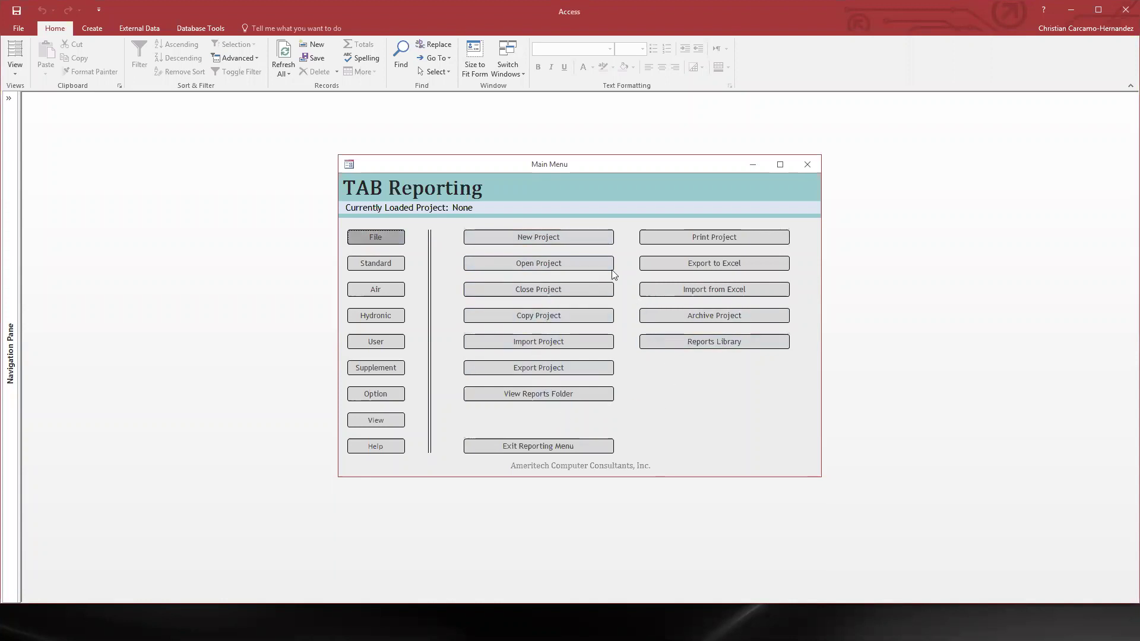
{"action": "left_click", "coordinate": [564, 266]}
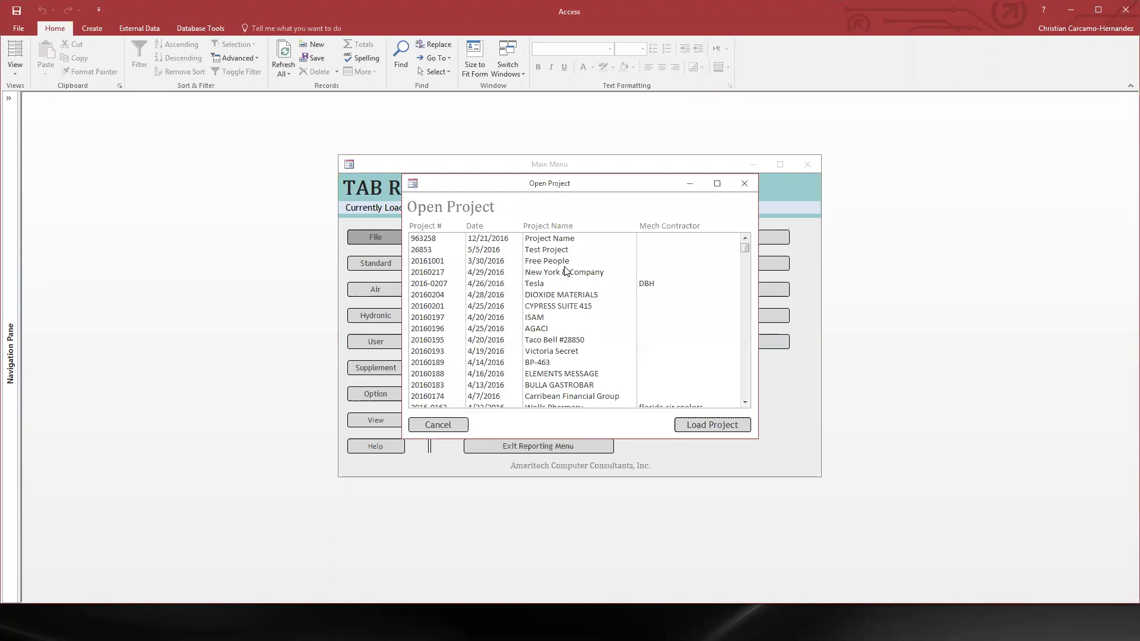
{"action": "left_click", "coordinate": [547, 284]}
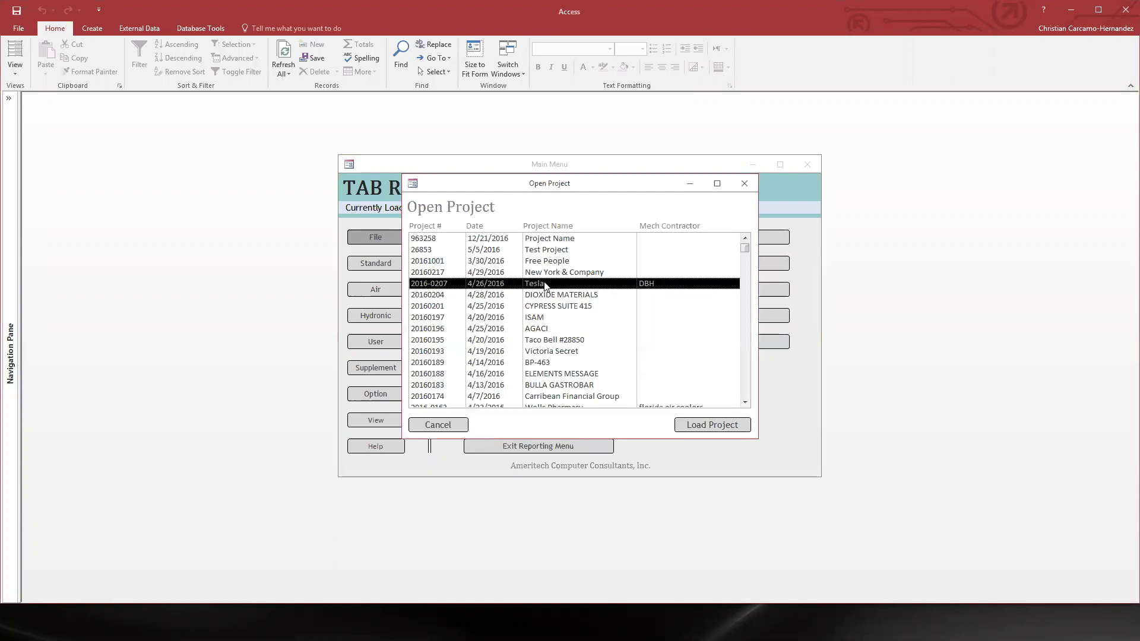
{"action": "left_click", "coordinate": [692, 428]}
Step: Print the Tesla project's report forms to PDF, sorted first by Sheet Type
{"action": "left_click", "coordinate": [597, 367]}
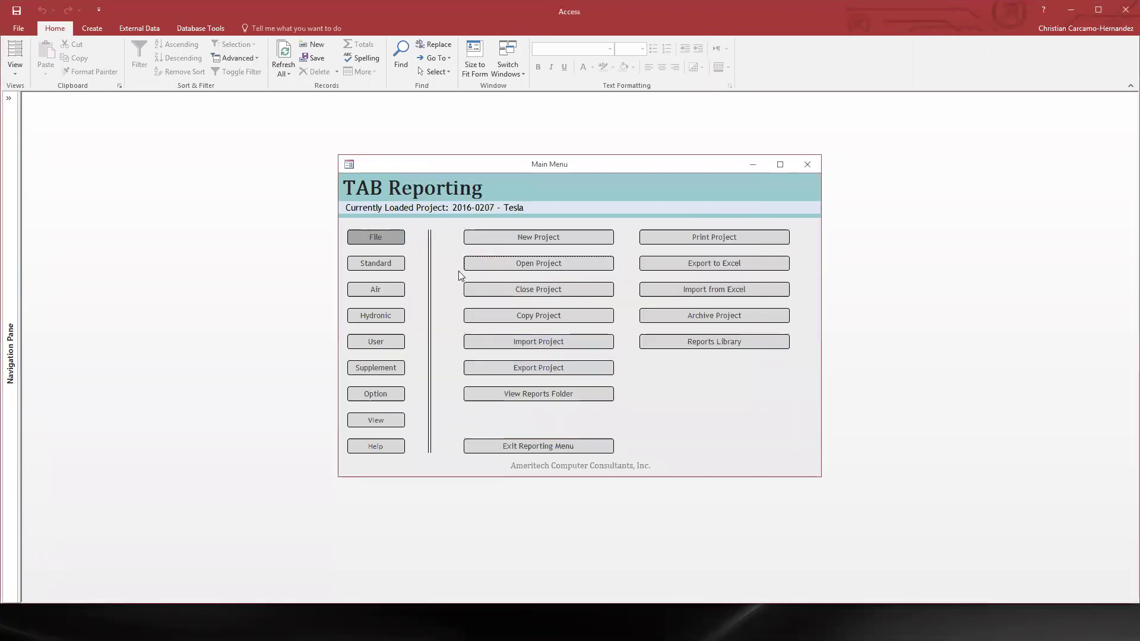
{"action": "left_click", "coordinate": [695, 239]}
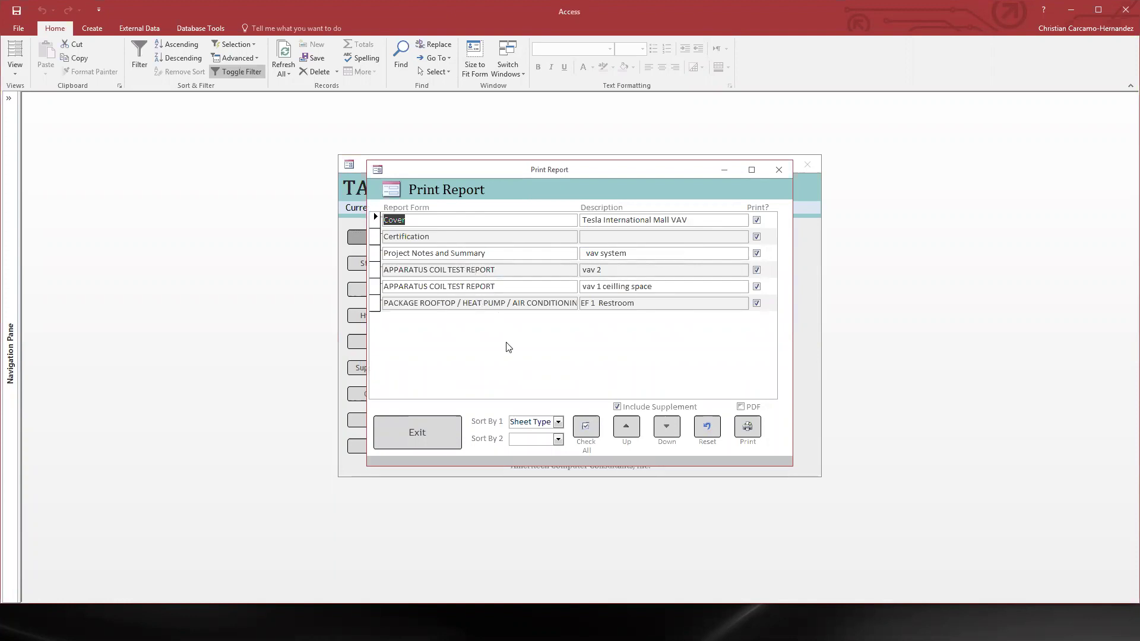
{"action": "left_click", "coordinate": [558, 422]}
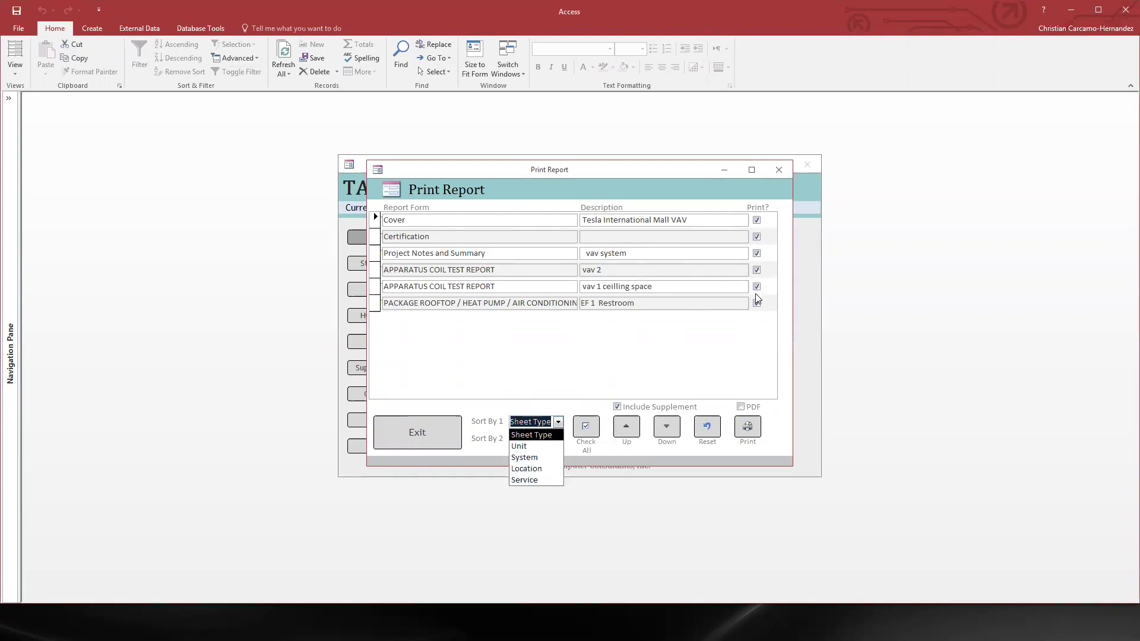
{"action": "left_click", "coordinate": [730, 386]}
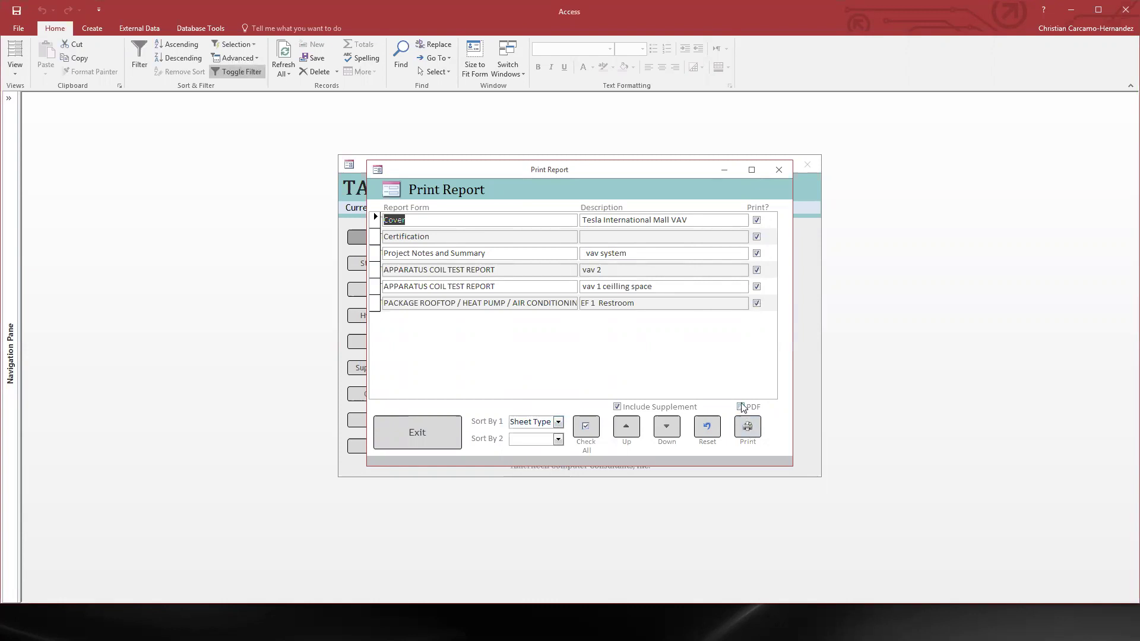
{"action": "left_click", "coordinate": [740, 407]}
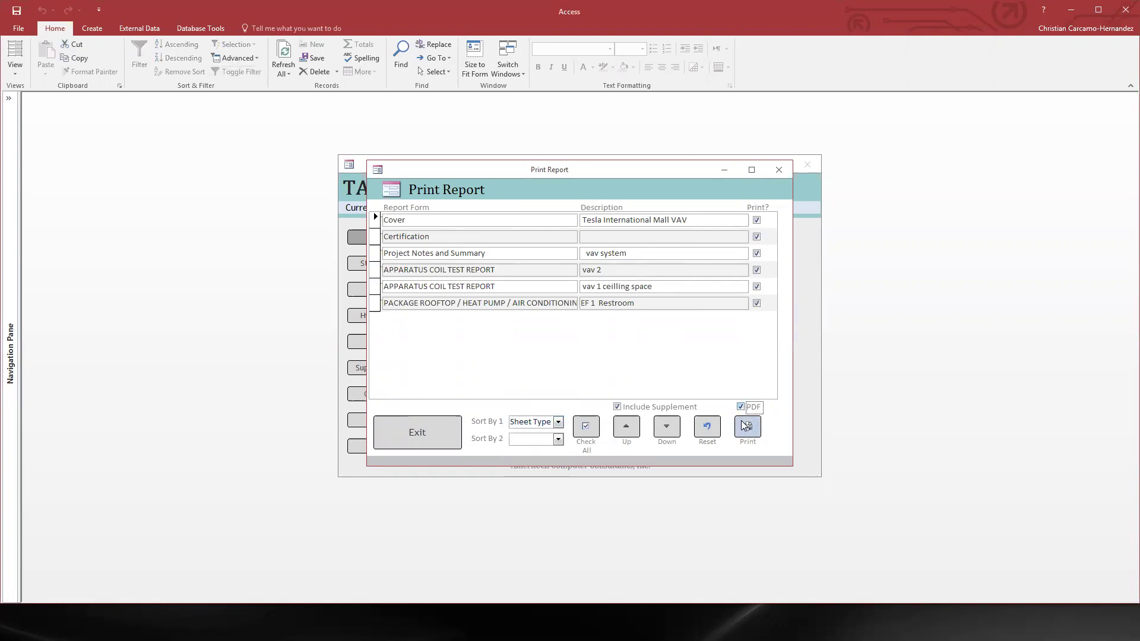
{"action": "left_click", "coordinate": [747, 425]}
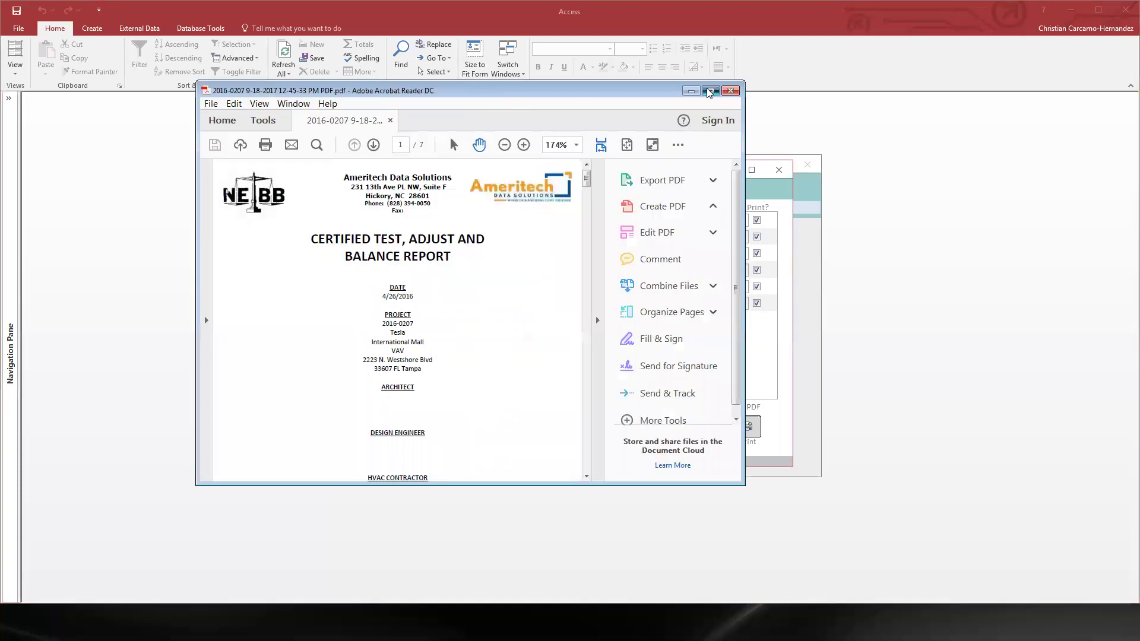
Step: Maximize Acrobat Reader, zoom out, and page through the Tesla PDF to page 5 of 7
{"action": "left_click", "coordinate": [710, 94]}
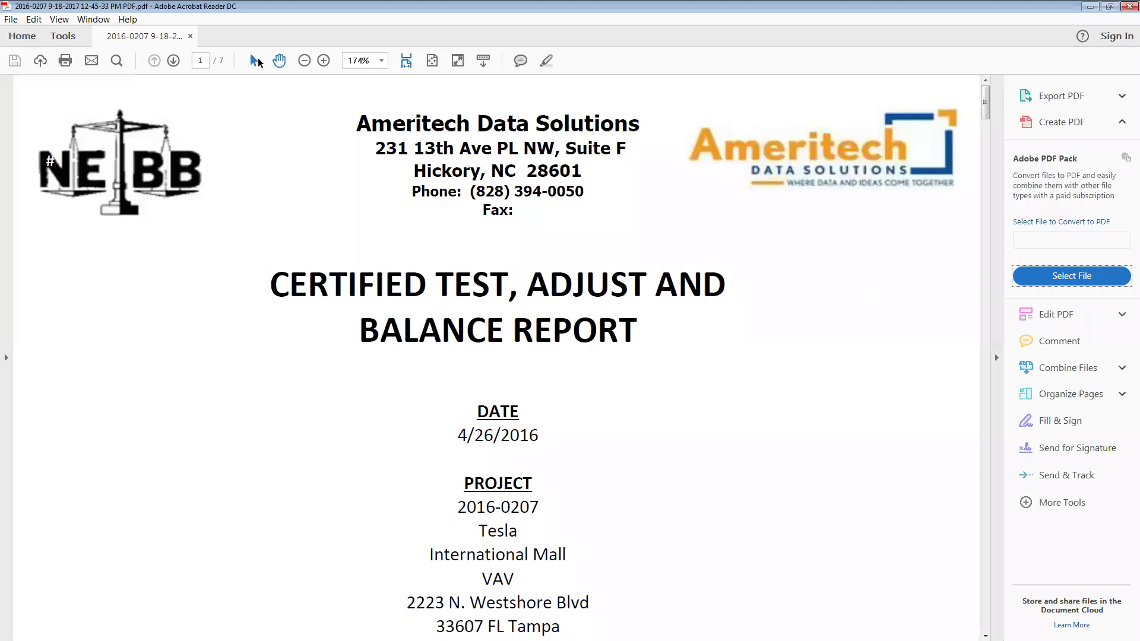
{"action": "left_click", "coordinate": [303, 61]}
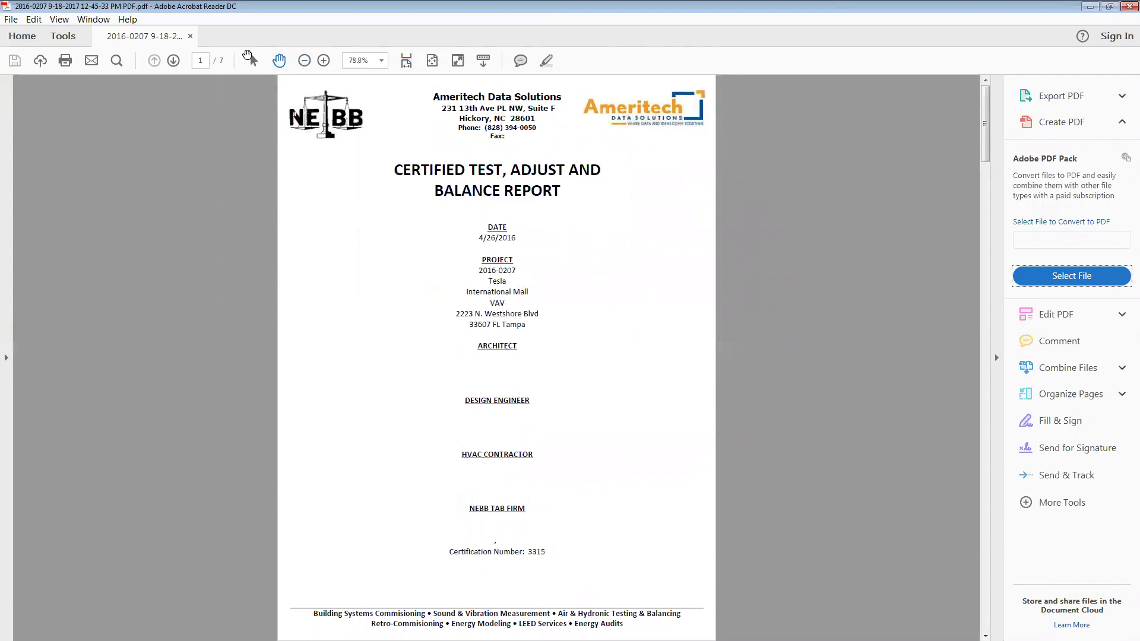
{"action": "left_click", "coordinate": [173, 61]}
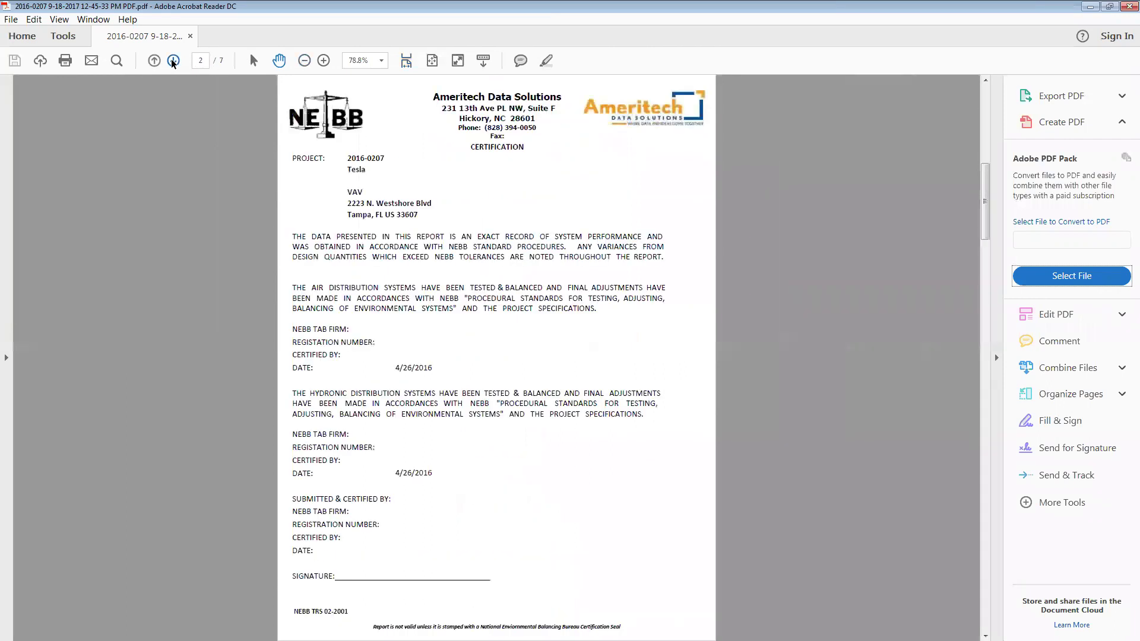
{"action": "left_click", "coordinate": [172, 60]}
{"action": "left_click", "coordinate": [173, 60]}
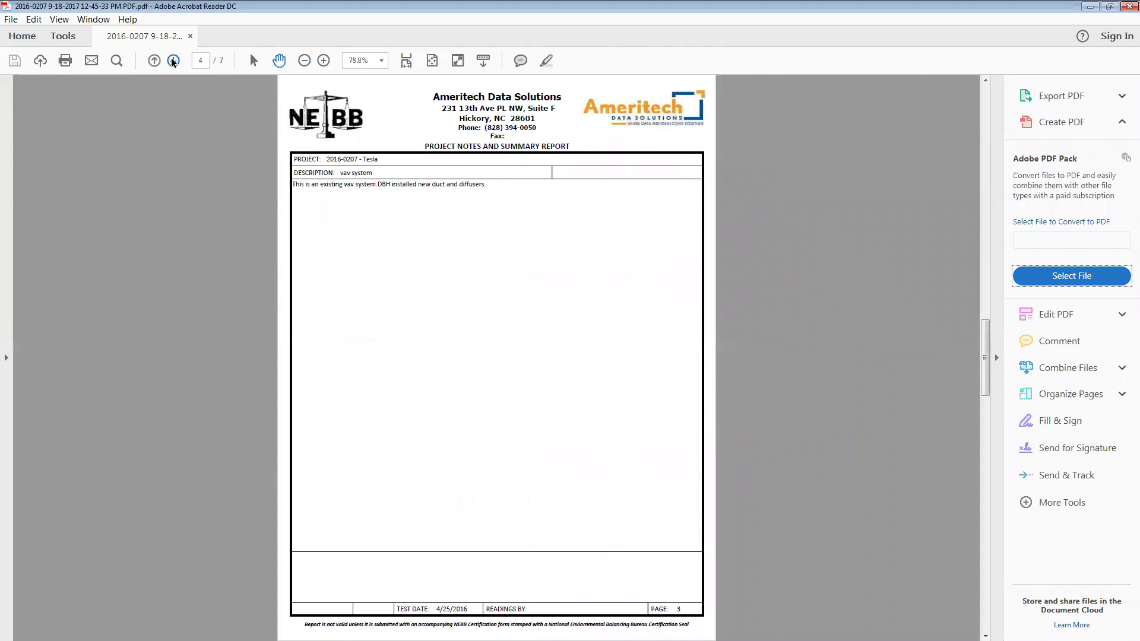
{"action": "left_click", "coordinate": [174, 60]}
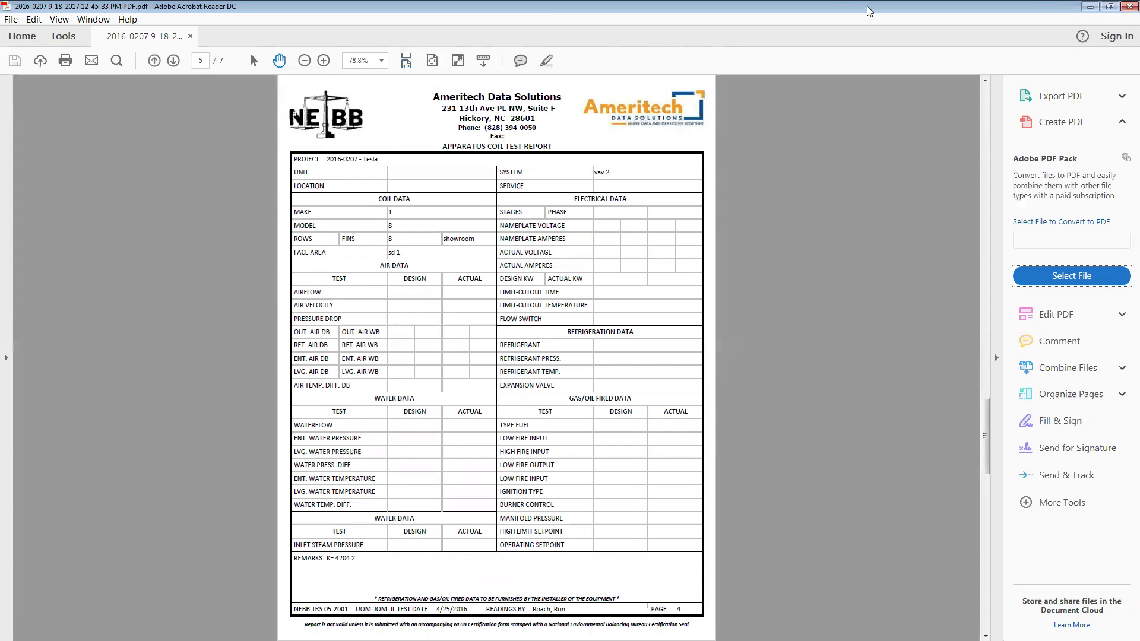
Step: Close Acrobat and the Print Report window, then list the Tesla project's Standard report forms
{"action": "left_click", "coordinate": [1124, 10]}
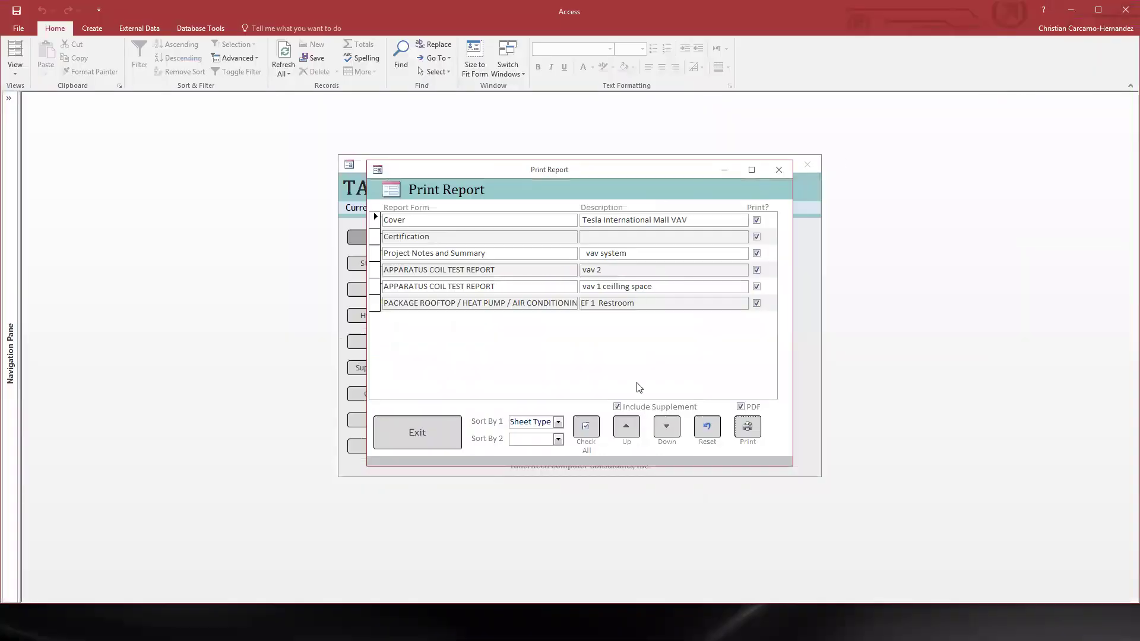
{"action": "left_click", "coordinate": [779, 169]}
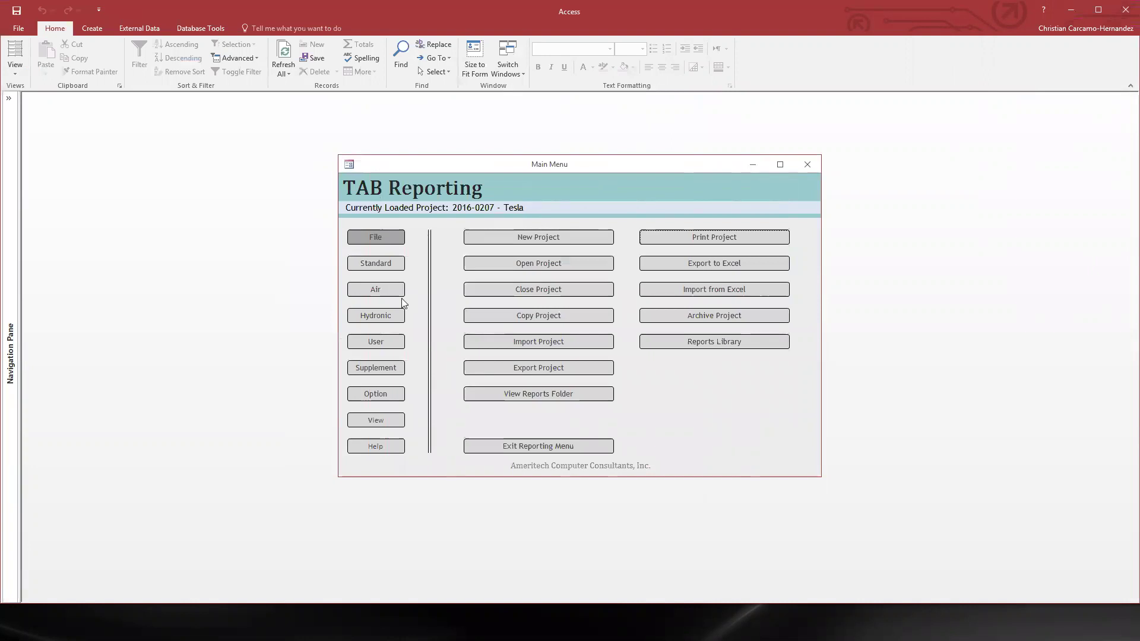
{"action": "left_click", "coordinate": [388, 265]}
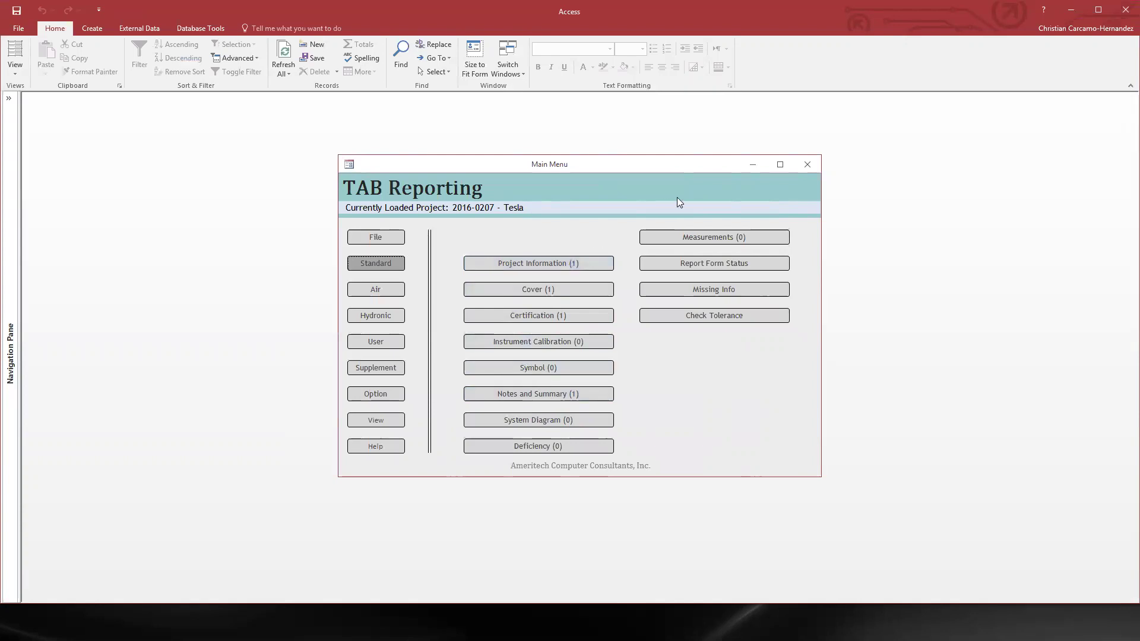
Step: Tick Submit and Complete for the first AIR APPARATUS TEST REPORT in Report Form Status
{"action": "left_click", "coordinate": [713, 265]}
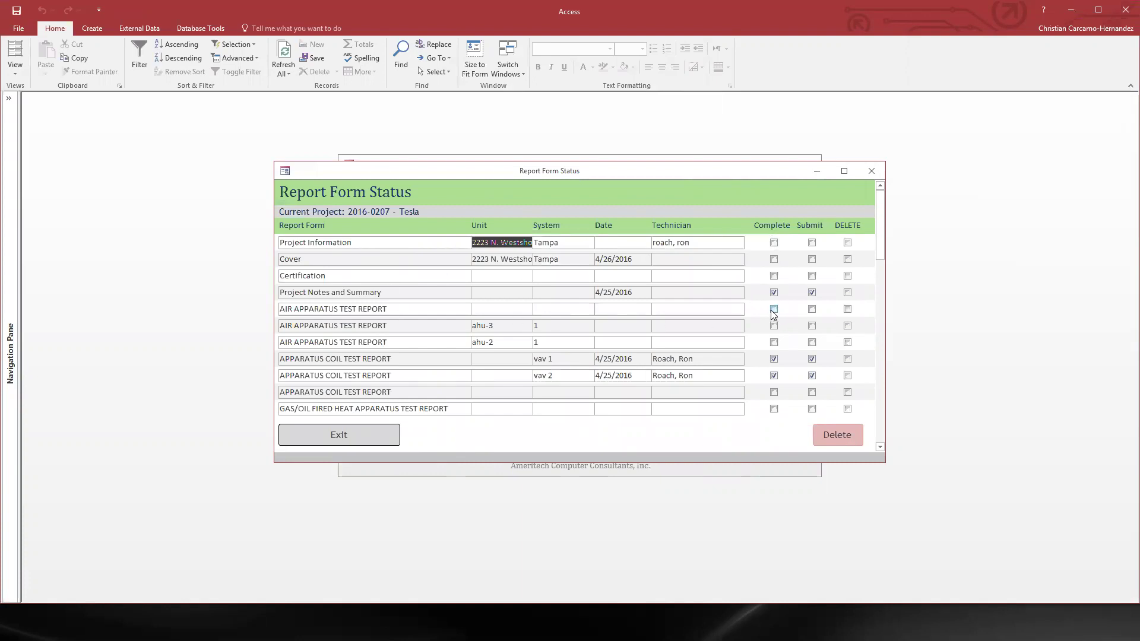
{"action": "left_click", "coordinate": [811, 309]}
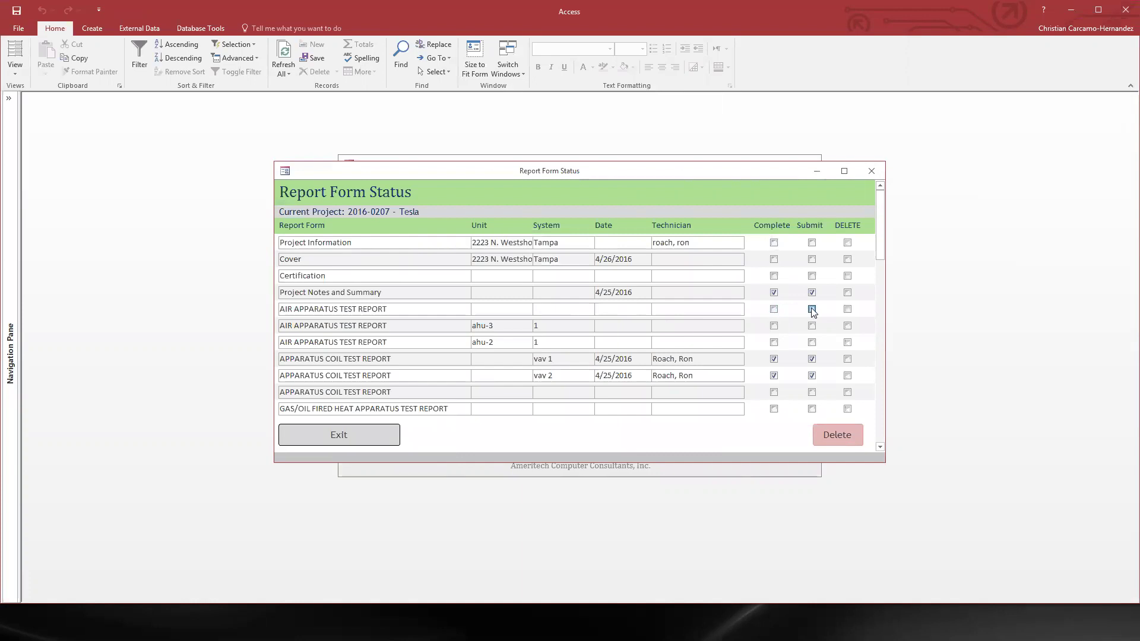
{"action": "left_click", "coordinate": [774, 310]}
{"action": "left_click", "coordinate": [870, 171]}
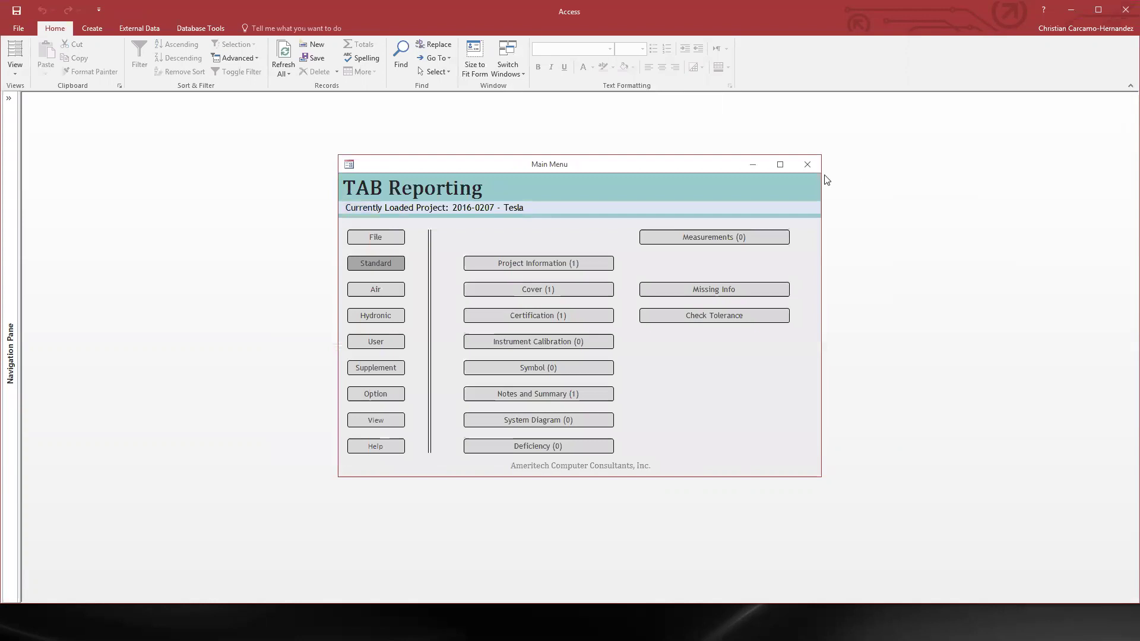
{"action": "left_click", "coordinate": [709, 289]}
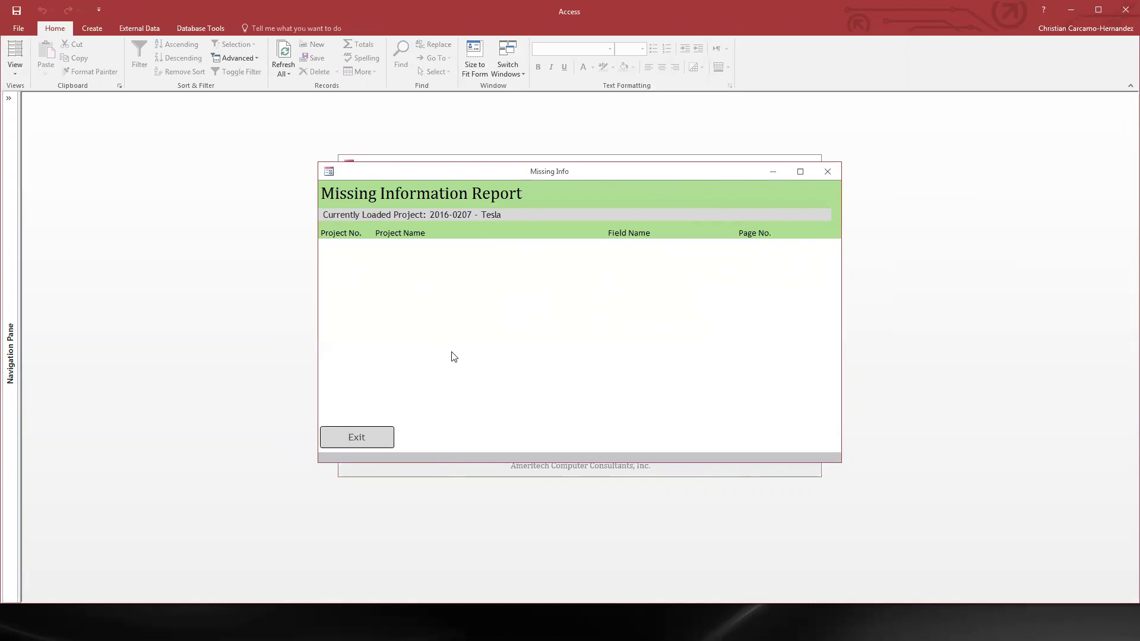
{"action": "left_click", "coordinate": [372, 435]}
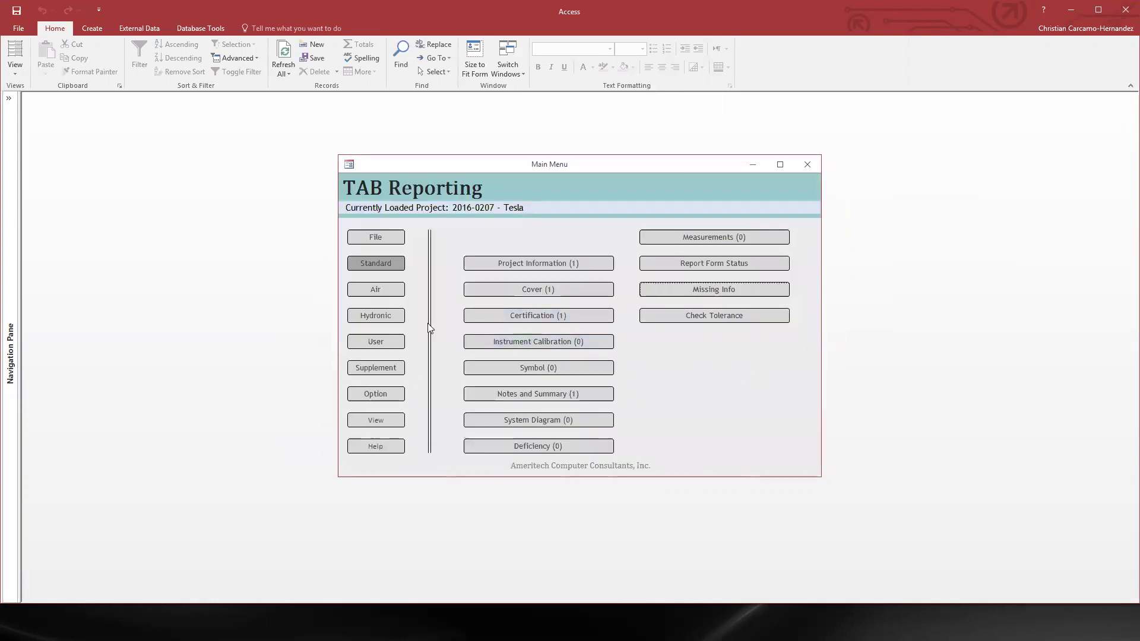
Step: Open the Air Apparatus Test Report and view its Motor, Motor Volts/Amps, Test and Static Press Profile 1 tabs
{"action": "left_click", "coordinate": [382, 291]}
{"action": "left_click", "coordinate": [492, 242]}
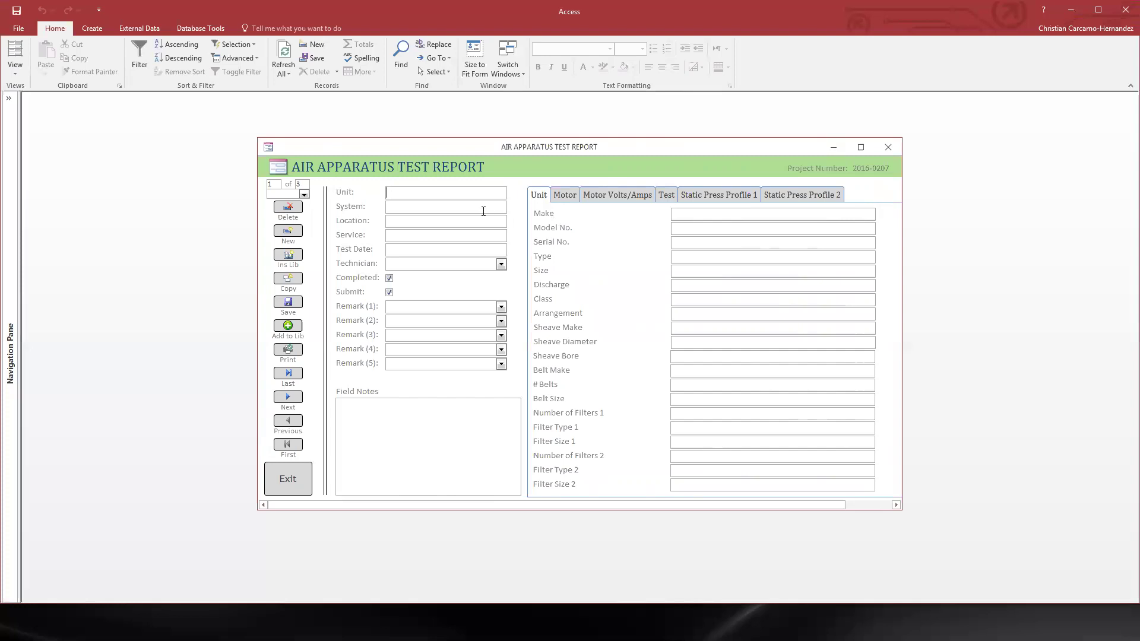
{"action": "left_click", "coordinate": [565, 197]}
{"action": "left_click", "coordinate": [615, 200]}
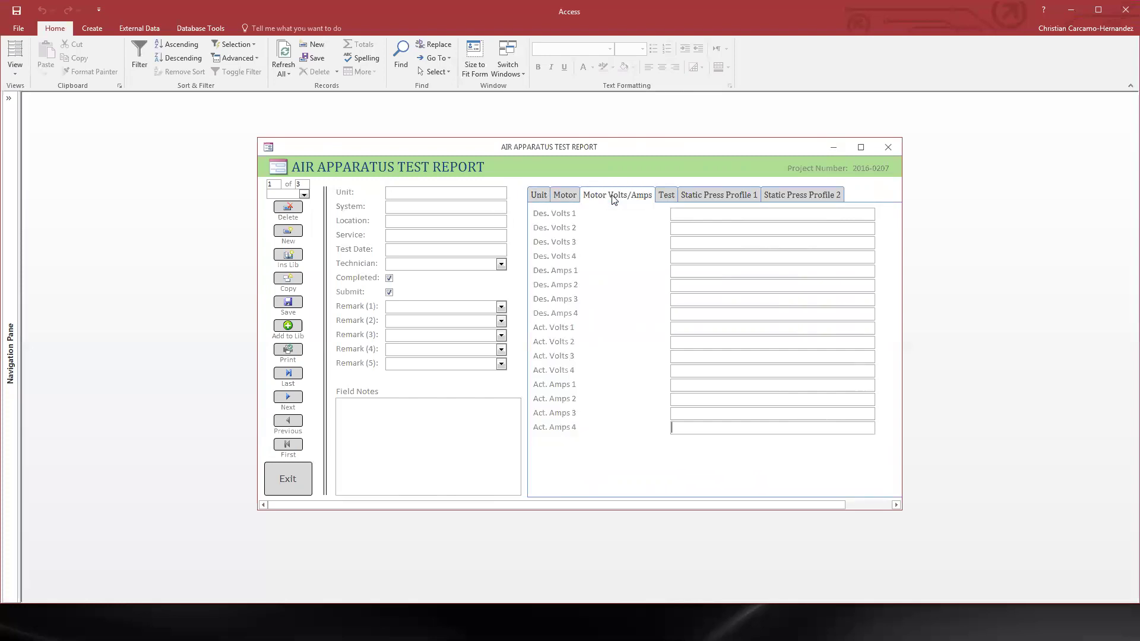
{"action": "left_click", "coordinate": [666, 196]}
{"action": "left_click", "coordinate": [704, 195]}
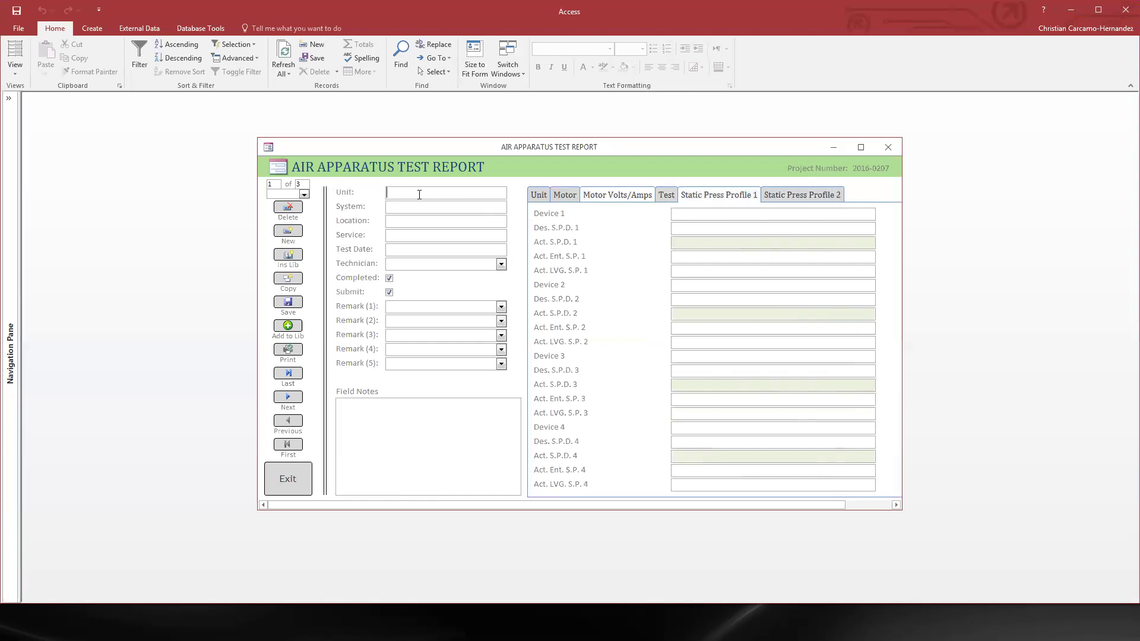
Step: Enter unit ahu-1 with location roof on the current record
{"action": "type", "text": "ahu-1"}
{"action": "key", "text": "Tab"}
{"action": "type", "text": "roof"}
Step: Copy the ahu-1 record and rename the copy's unit to ahu-2
{"action": "left_click", "coordinate": [292, 282]}
{"action": "left_click", "coordinate": [304, 194]}
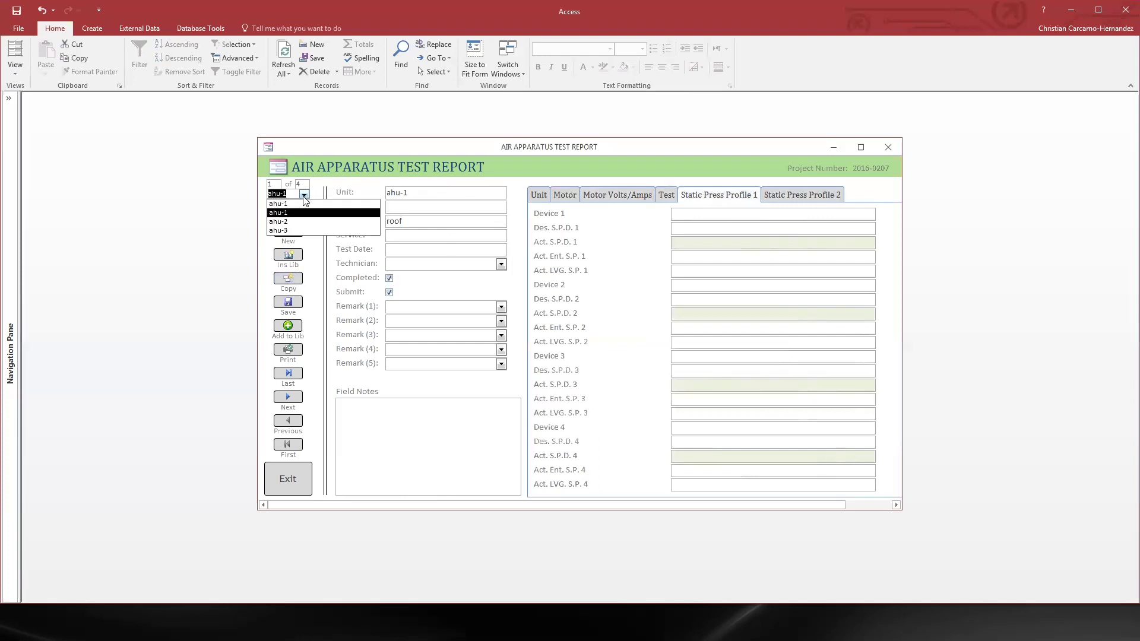
{"action": "left_click", "coordinate": [297, 205]}
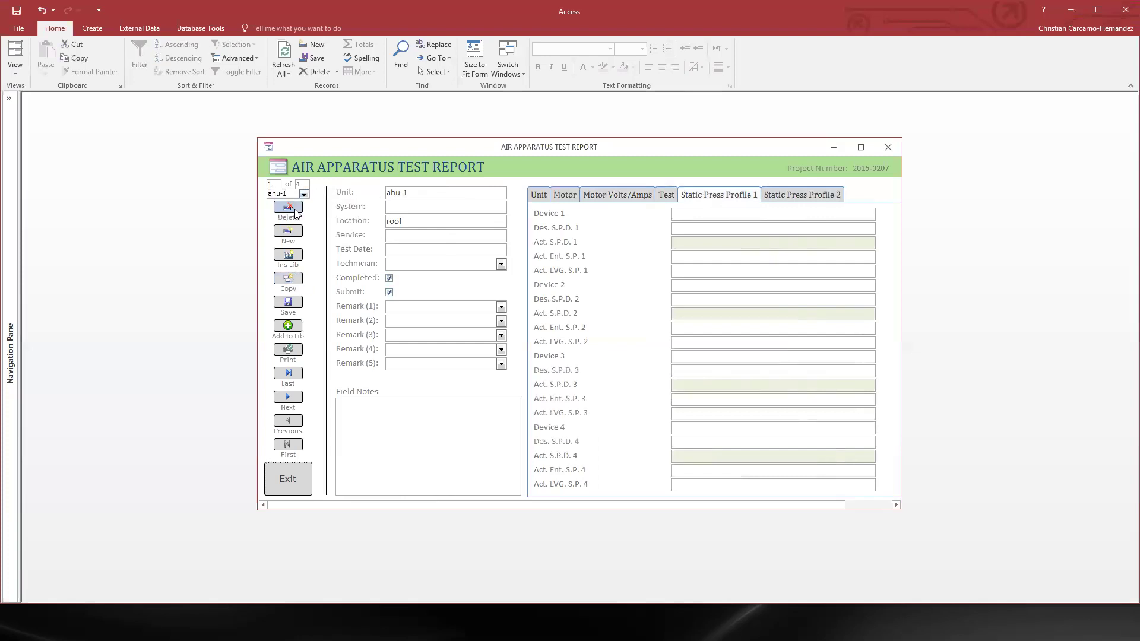
{"action": "left_click", "coordinate": [419, 192]}
{"action": "key", "text": "BackSpace"}
{"action": "type", "text": "2"}
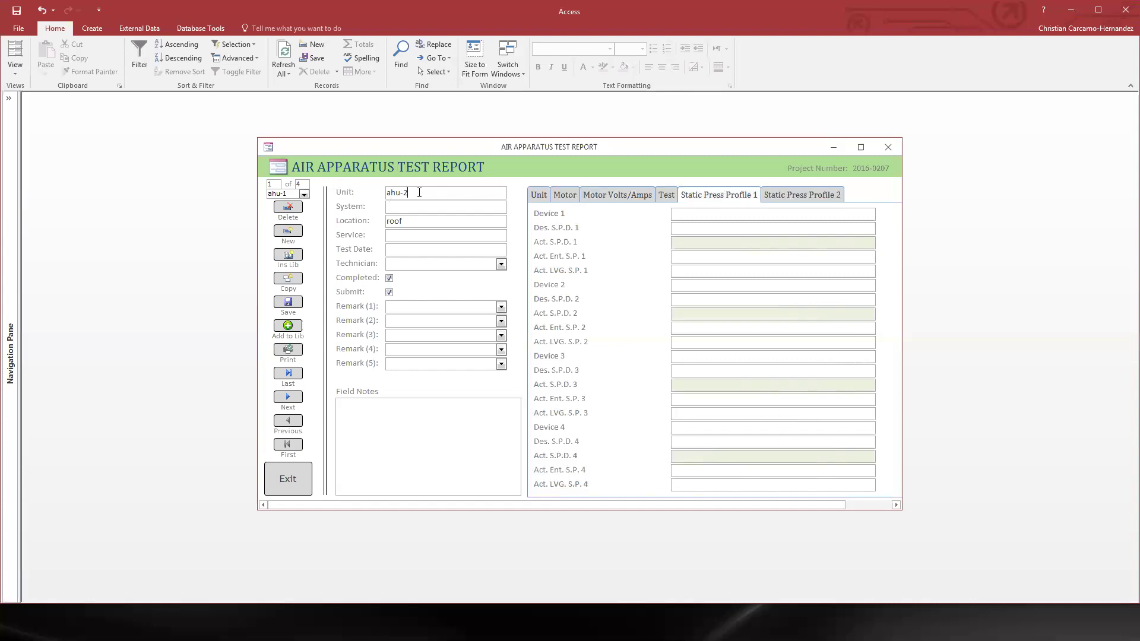
{"action": "key", "text": "Tab"}
Step: Insert the ahu- TEST Insert library sheet as a new report record
{"action": "left_click", "coordinate": [294, 255]}
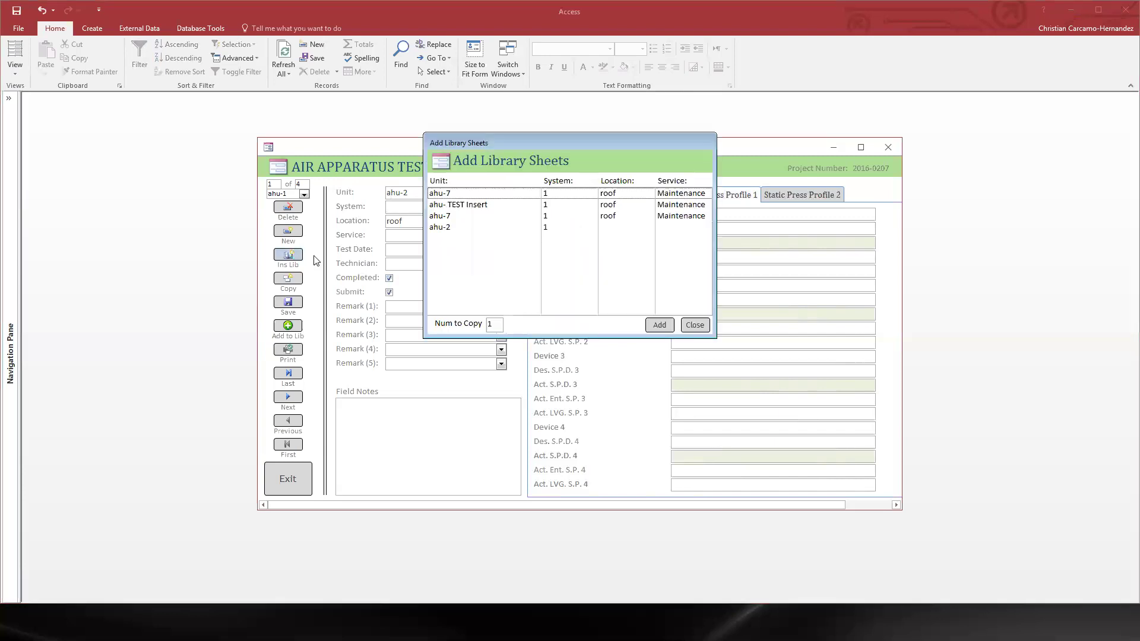
{"action": "left_click", "coordinate": [468, 206]}
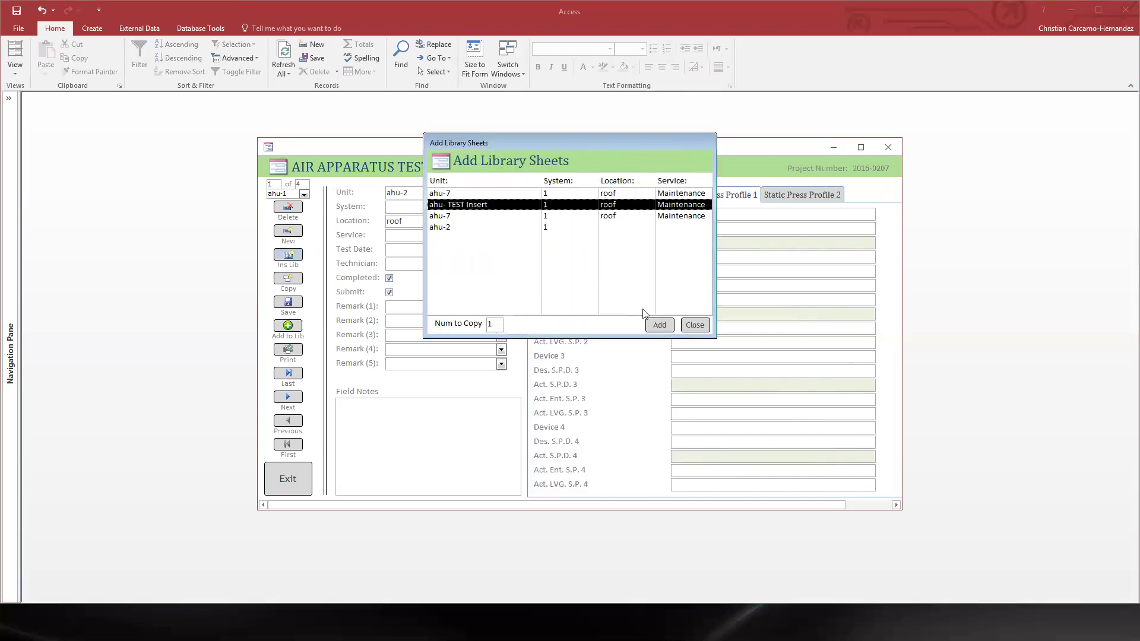
{"action": "left_click", "coordinate": [656, 326]}
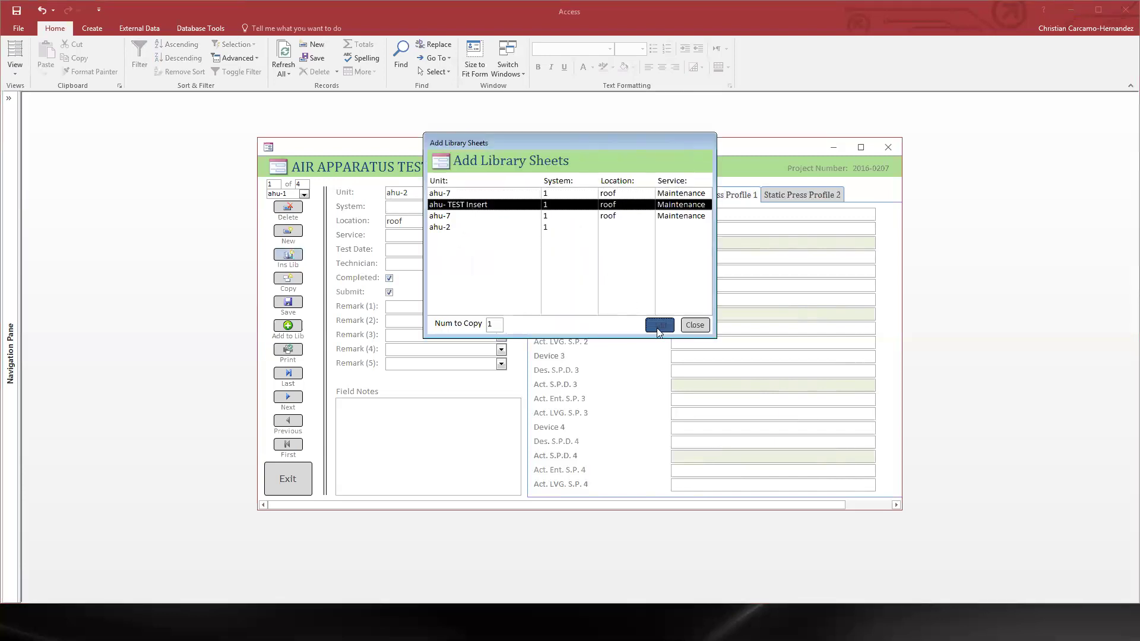
{"action": "left_click", "coordinate": [693, 326]}
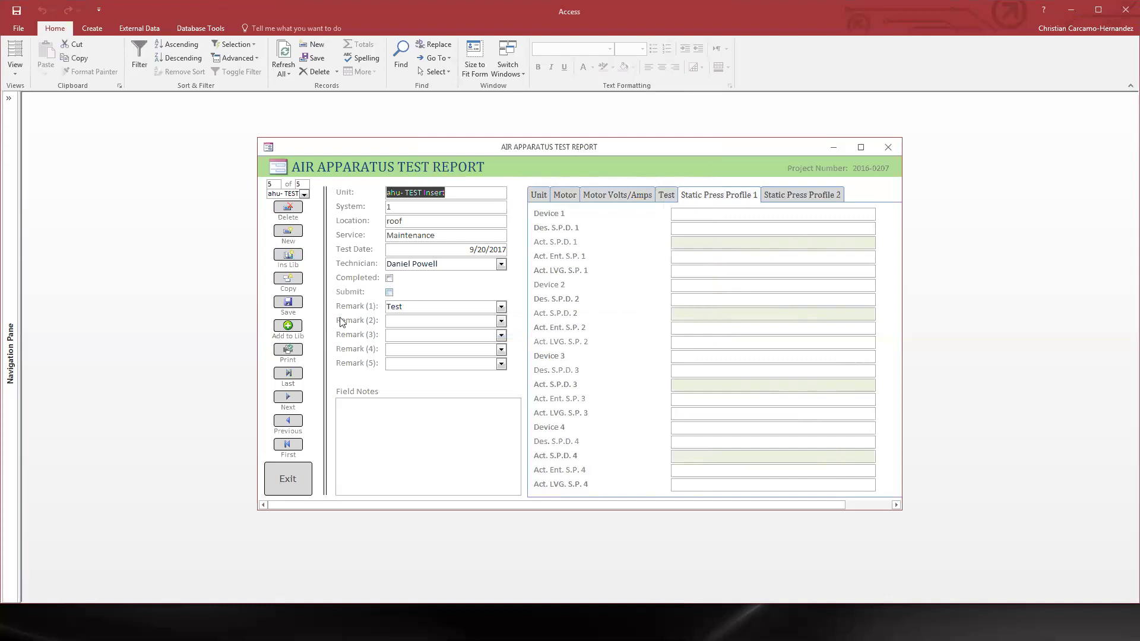
Step: Save the current sheet to the Sheet Library and return to the Main Menu
{"action": "left_click", "coordinate": [288, 329]}
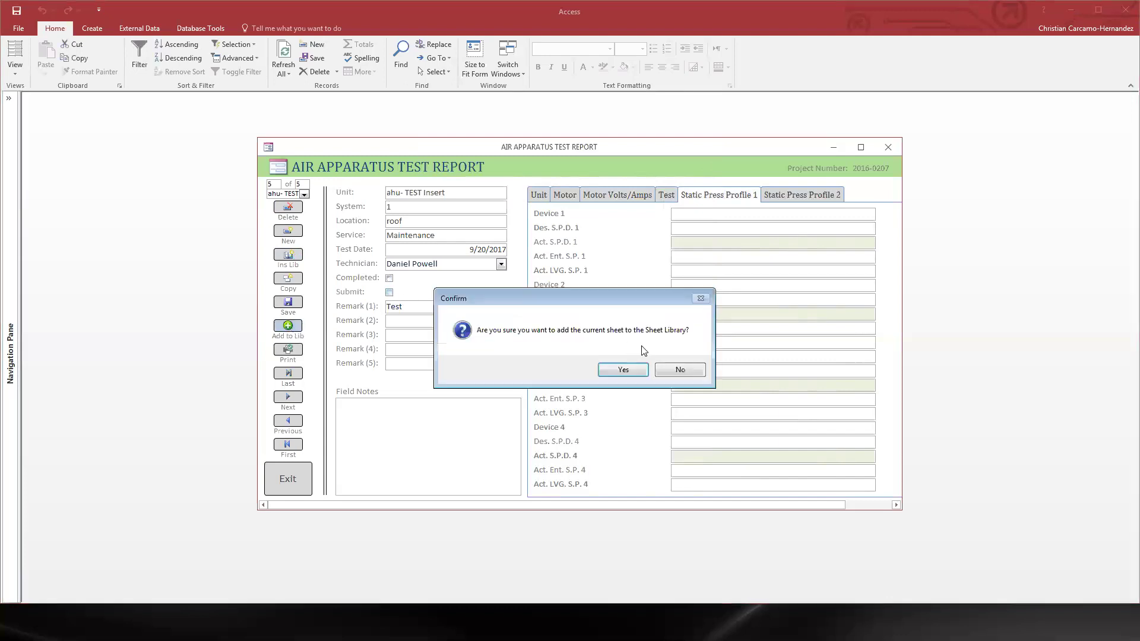
{"action": "left_click", "coordinate": [627, 369]}
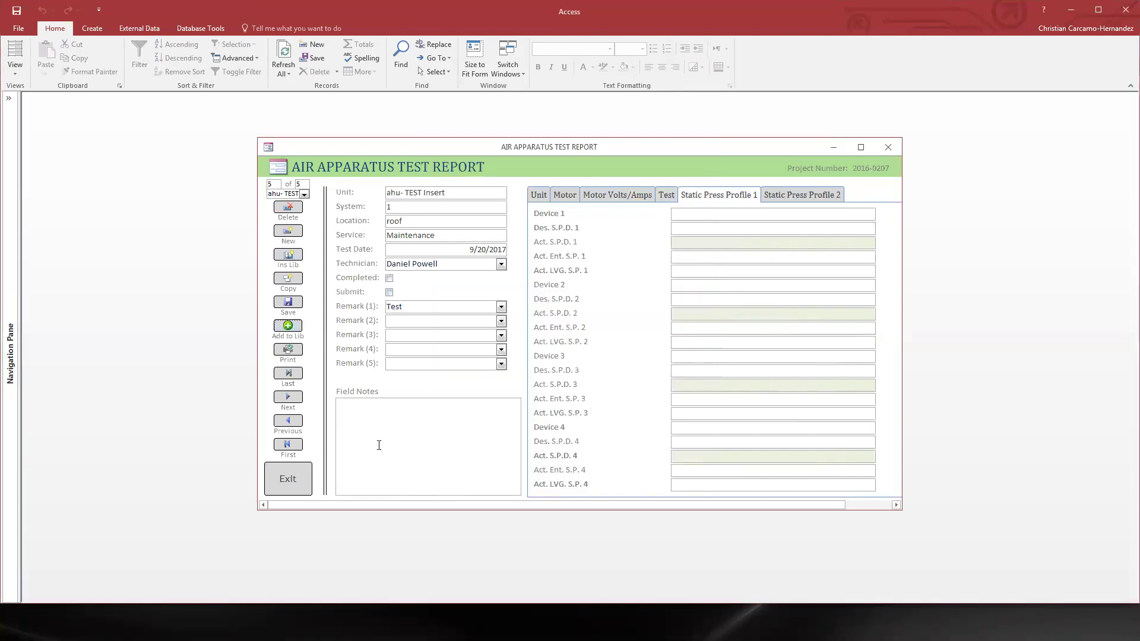
{"action": "left_click", "coordinate": [290, 479]}
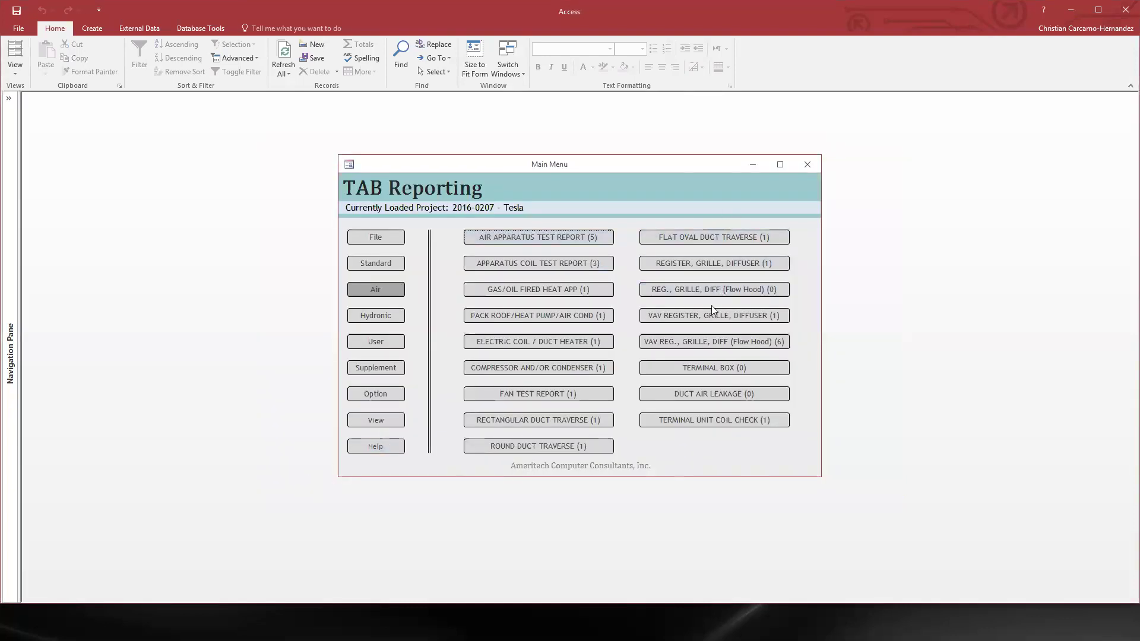
Step: Add a new VAV flow hood record auto-filled with 10 rows of first floor, 12 X 12
{"action": "left_click", "coordinate": [709, 339]}
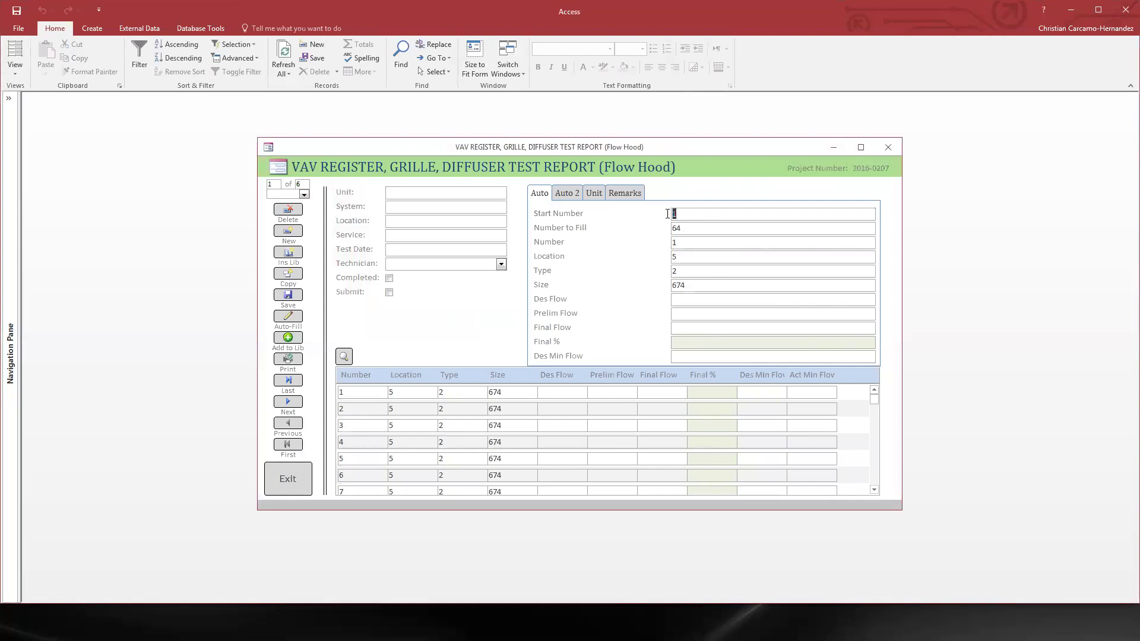
{"action": "left_click", "coordinate": [698, 228]}
{"action": "double_click", "coordinate": [676, 228]}
{"action": "left_click", "coordinate": [682, 228]}
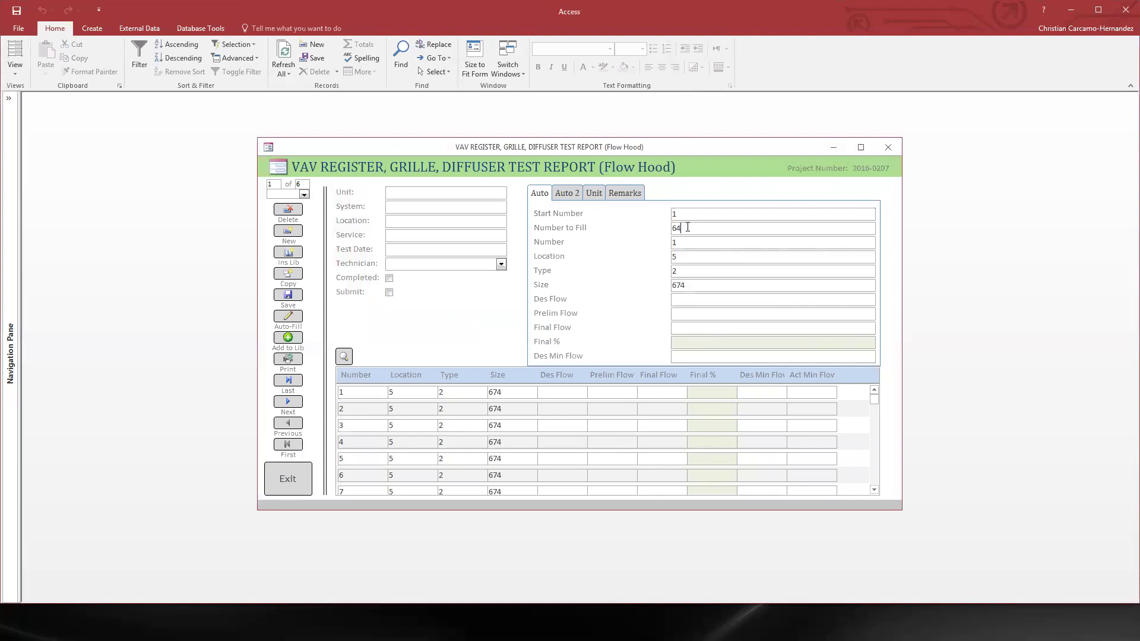
{"action": "left_click", "coordinate": [288, 230]}
{"action": "left_click", "coordinate": [683, 213]}
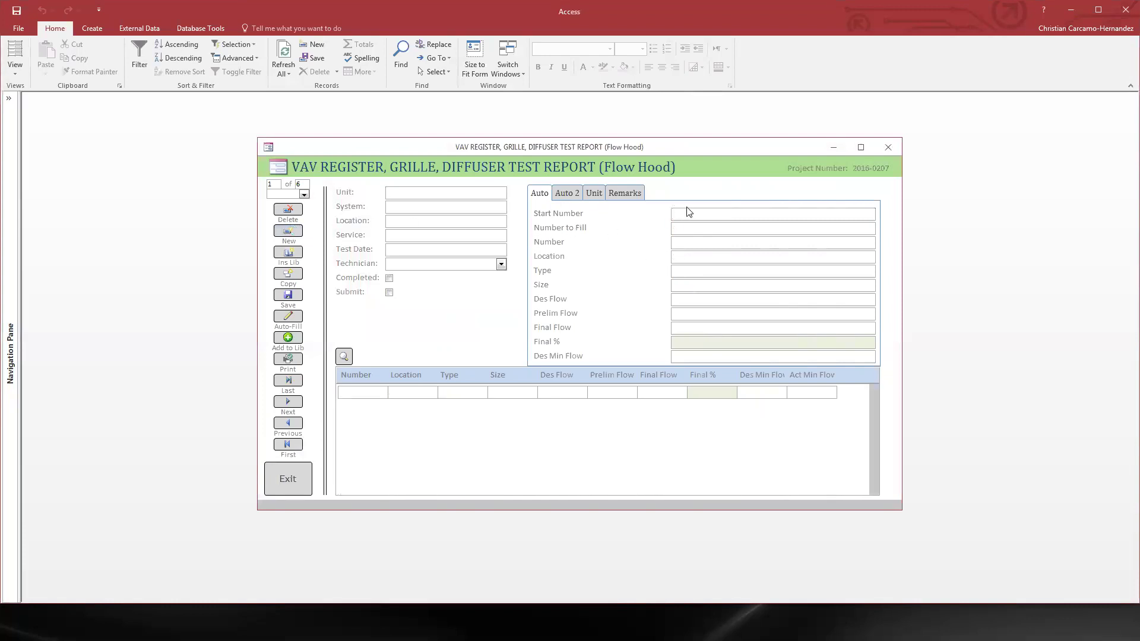
{"action": "type", "text": "10"}
{"action": "type", "text": "fir"}
{"action": "type", "text": "st floor"}
{"action": "type", "text": "12"}
{"action": "type", "text": " X 12"}
{"action": "left_click", "coordinate": [290, 317]}
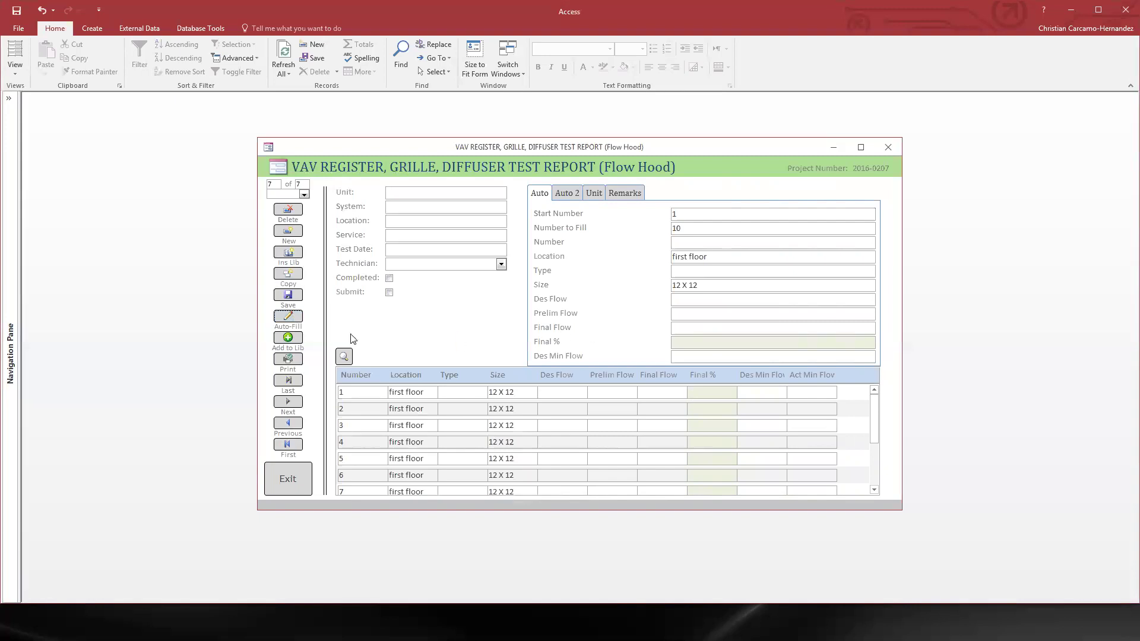
{"action": "left_click", "coordinate": [288, 477]}
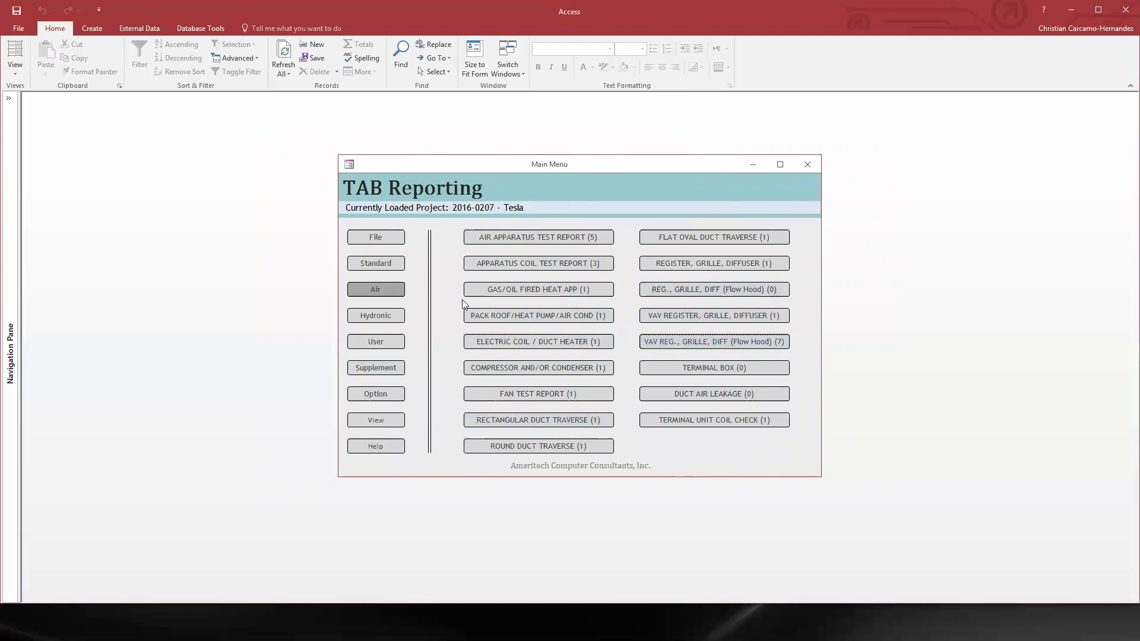
Step: Show the Hydronic and then the User Defined report types on the Main Menu
{"action": "left_click", "coordinate": [386, 314]}
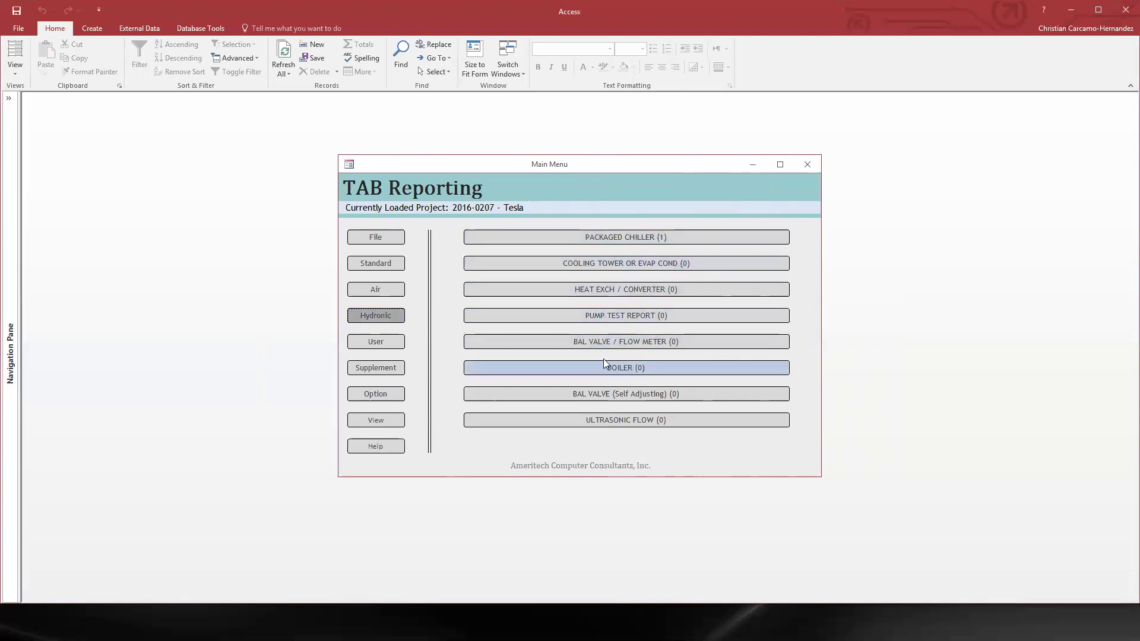
{"action": "left_click", "coordinate": [390, 345]}
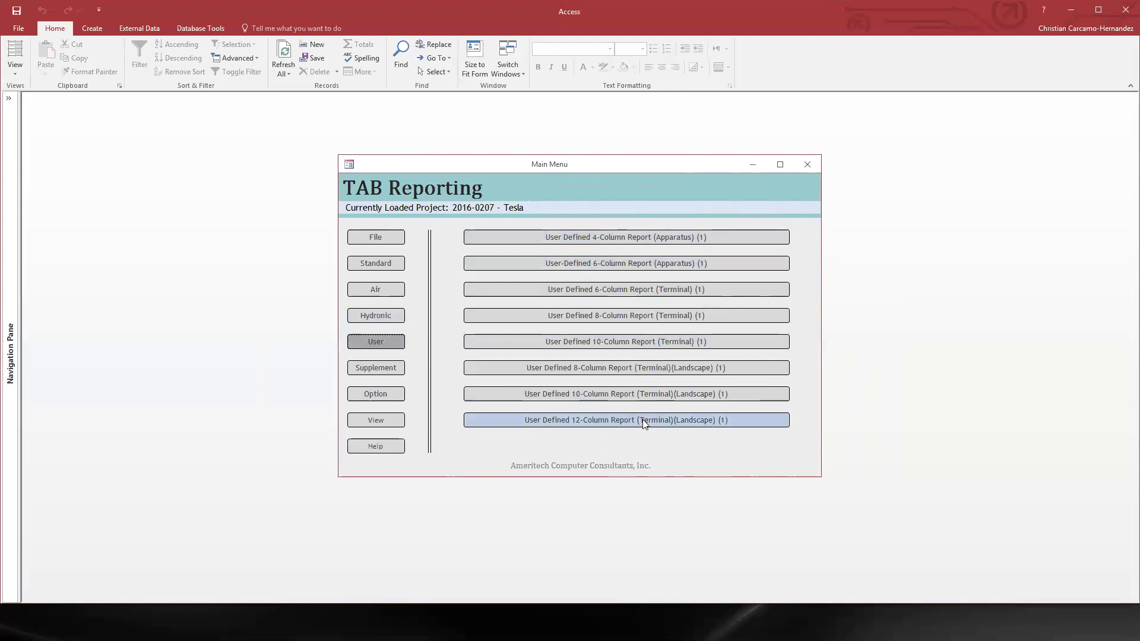
{"action": "left_click", "coordinate": [635, 263]}
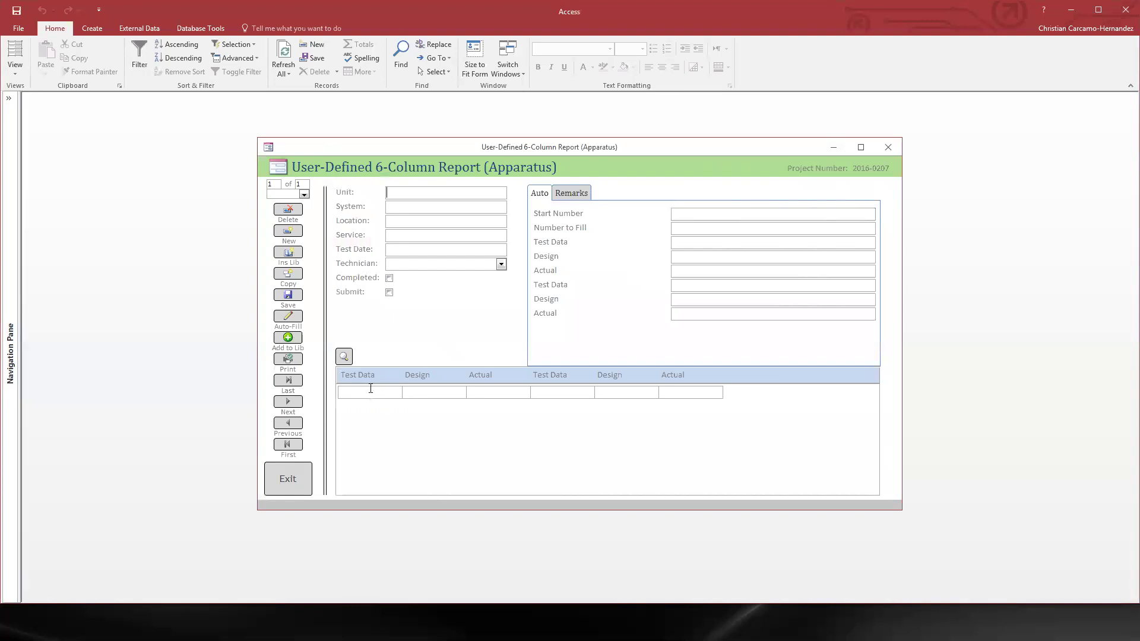
{"action": "left_click", "coordinate": [620, 389]}
{"action": "left_click", "coordinate": [690, 394]}
{"action": "left_click", "coordinate": [290, 476]}
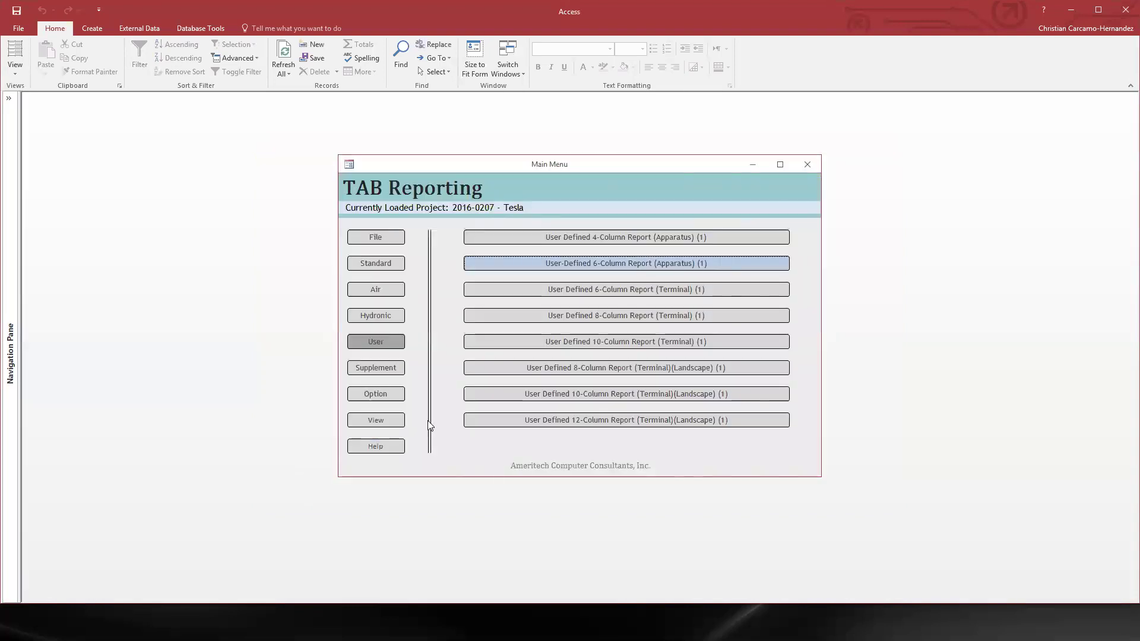
Step: Open Print Blank Forms from the Option commands and clear every report form's Print? checkbox with Check All
{"action": "left_click", "coordinate": [375, 393]}
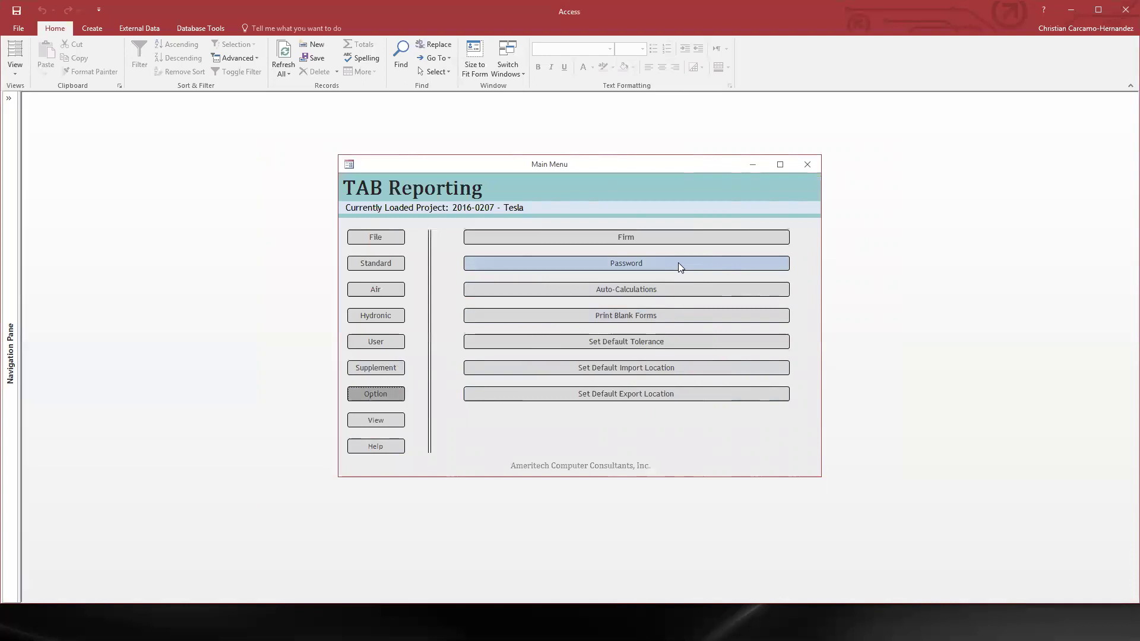
{"action": "left_click", "coordinate": [660, 319]}
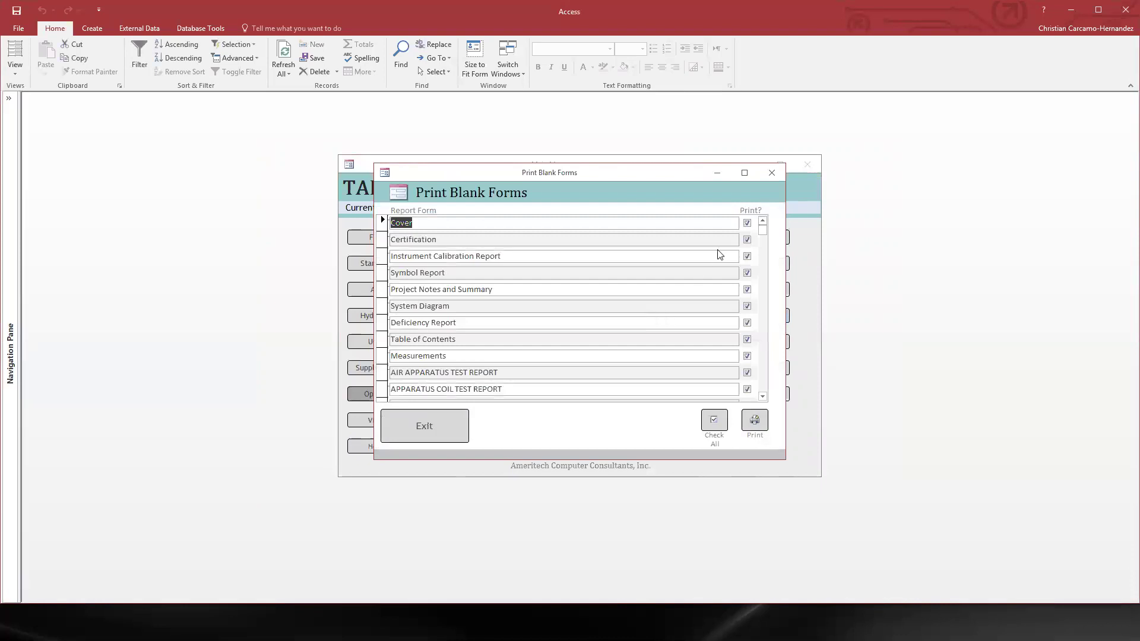
{"action": "scroll", "coordinate": [720, 255], "scroll_direction": "down", "scroll_amount": 4}
{"action": "scroll", "coordinate": [697, 301], "scroll_direction": "down", "scroll_amount": 5}
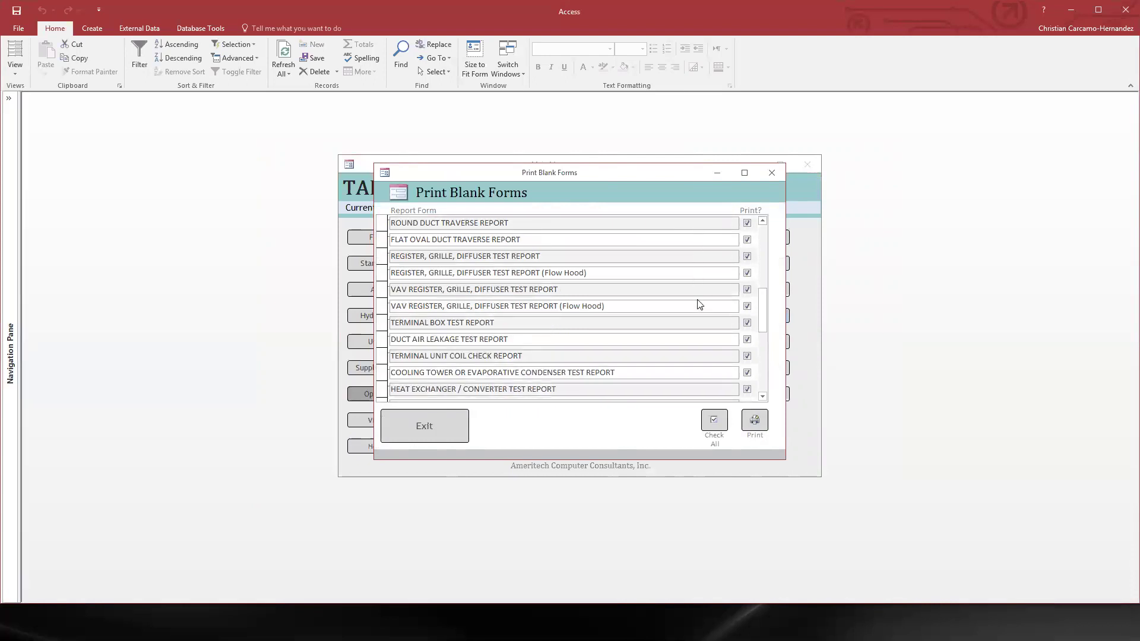
{"action": "scroll", "coordinate": [688, 315], "scroll_direction": "down", "scroll_amount": 2}
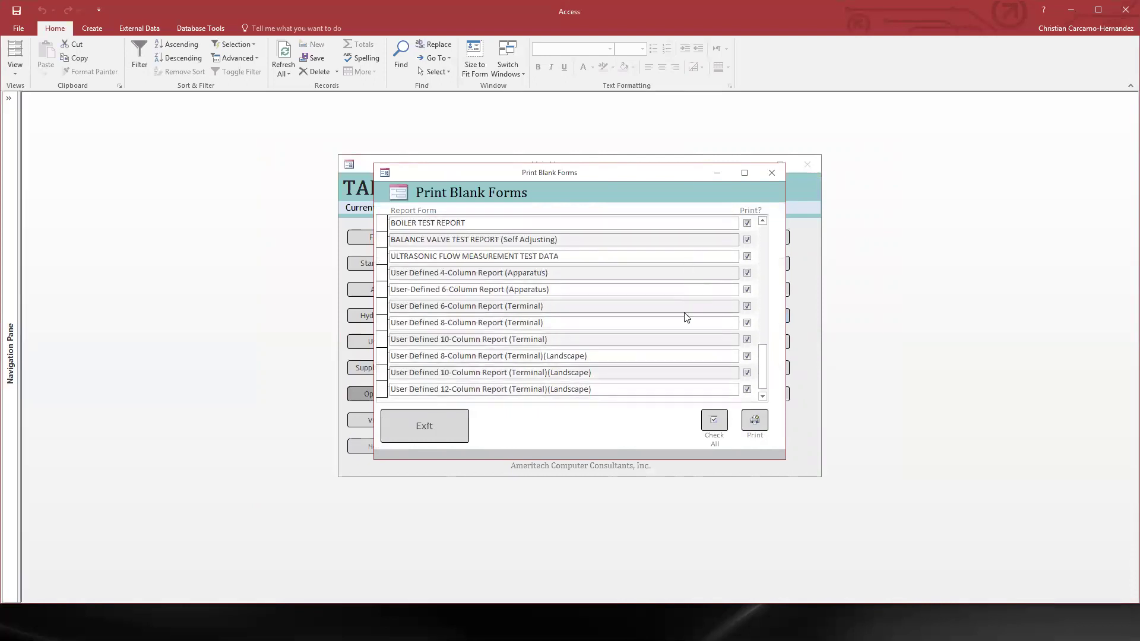
{"action": "left_click", "coordinate": [715, 422]}
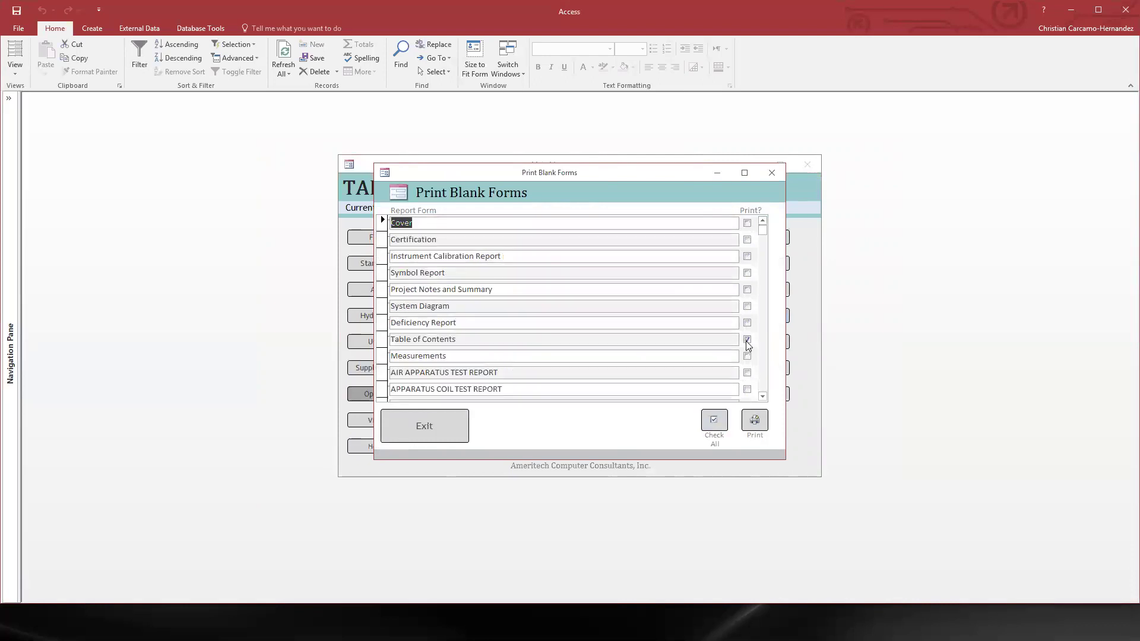
Step: Close the blank forms list and switch the Main Menu from View to the File project commands
{"action": "left_click", "coordinate": [770, 179]}
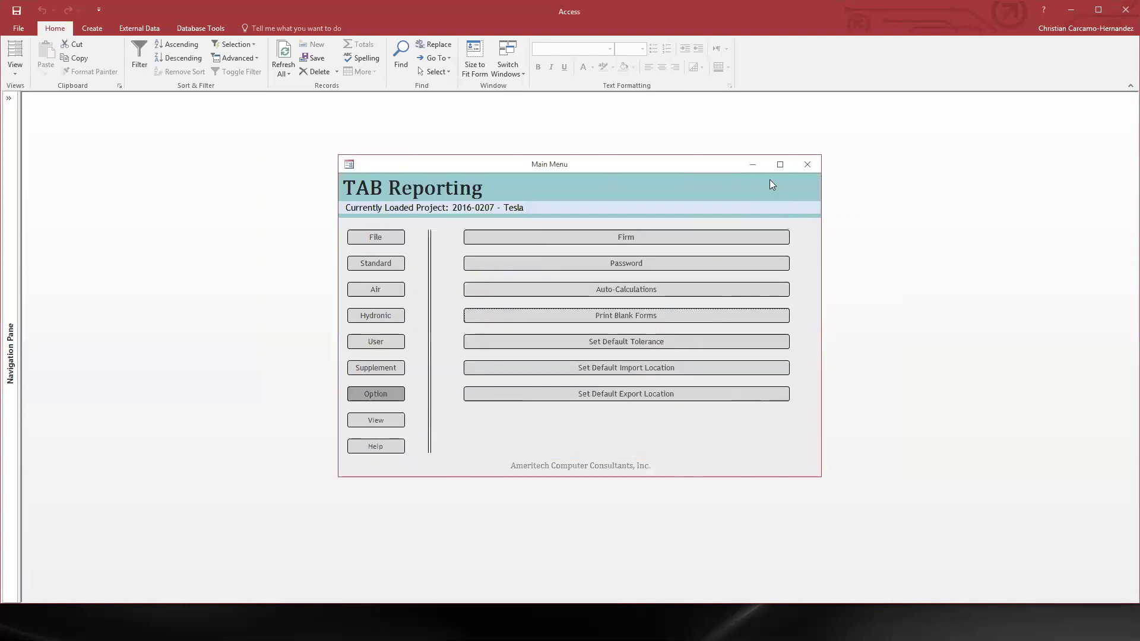
{"action": "left_click", "coordinate": [364, 420]}
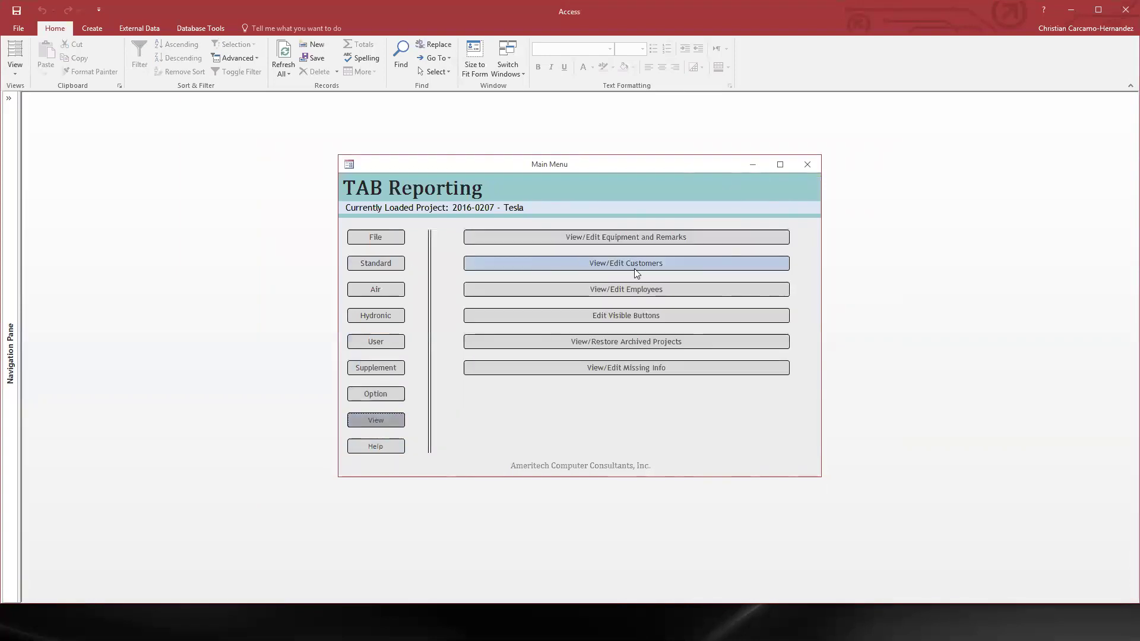
{"action": "left_click", "coordinate": [390, 240]}
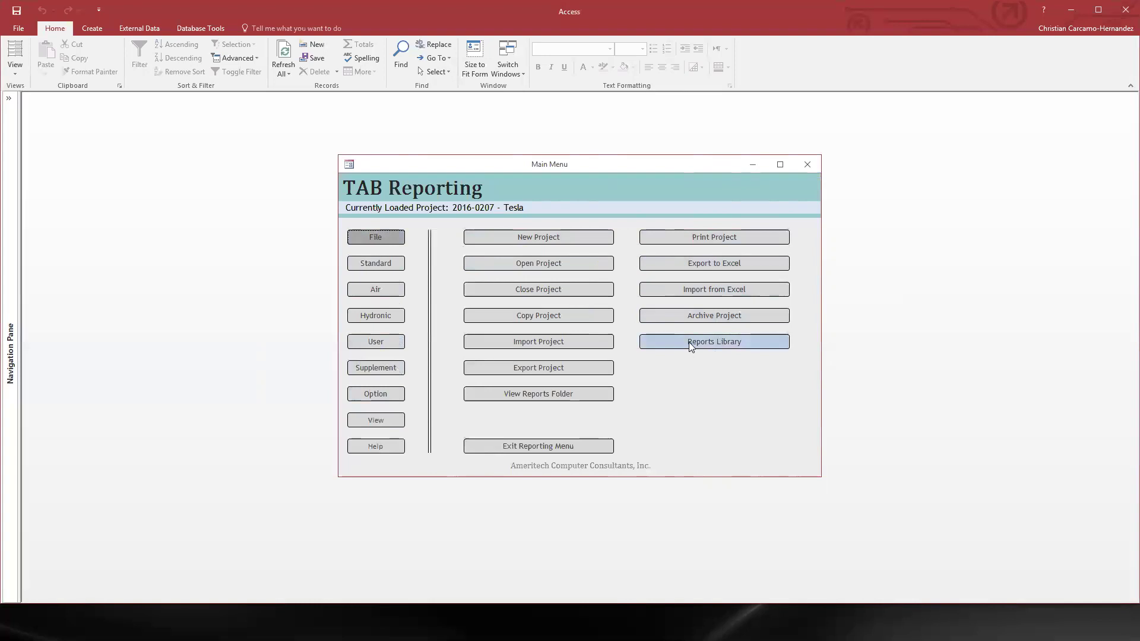
Step: Load project 2016-0108 Matress One from the project list and confirm the loaded message
{"action": "left_click", "coordinate": [549, 262]}
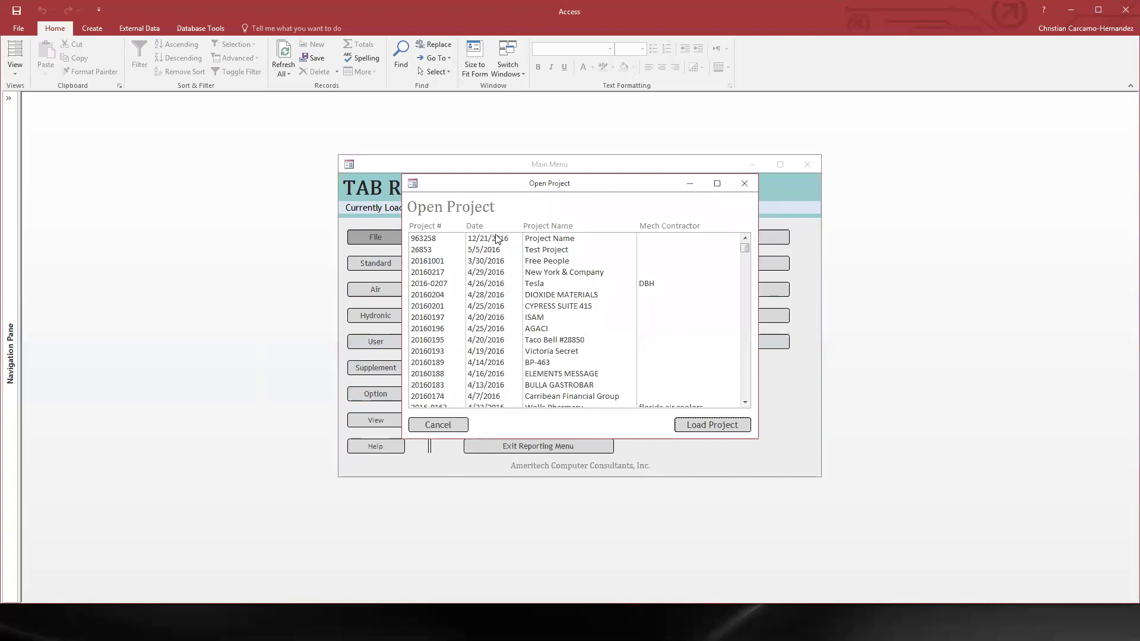
{"action": "left_click", "coordinate": [550, 272]}
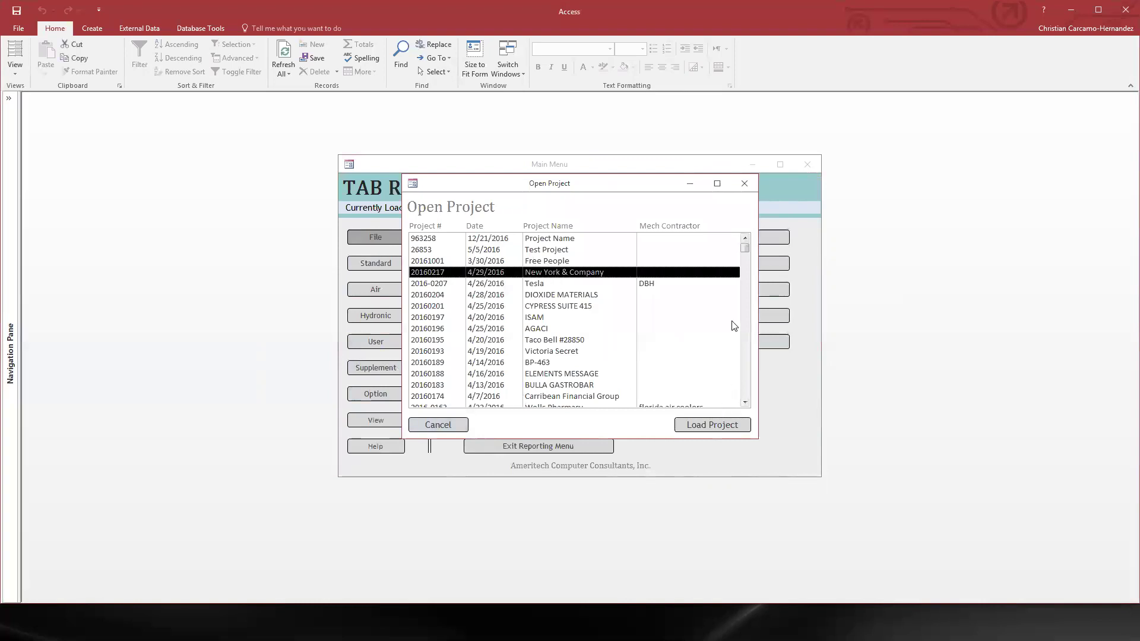
{"action": "left_click", "coordinate": [746, 288]}
{"action": "left_click", "coordinate": [749, 315]}
{"action": "left_click_drag", "start_coordinate": [745, 267], "coordinate": [745, 387]}
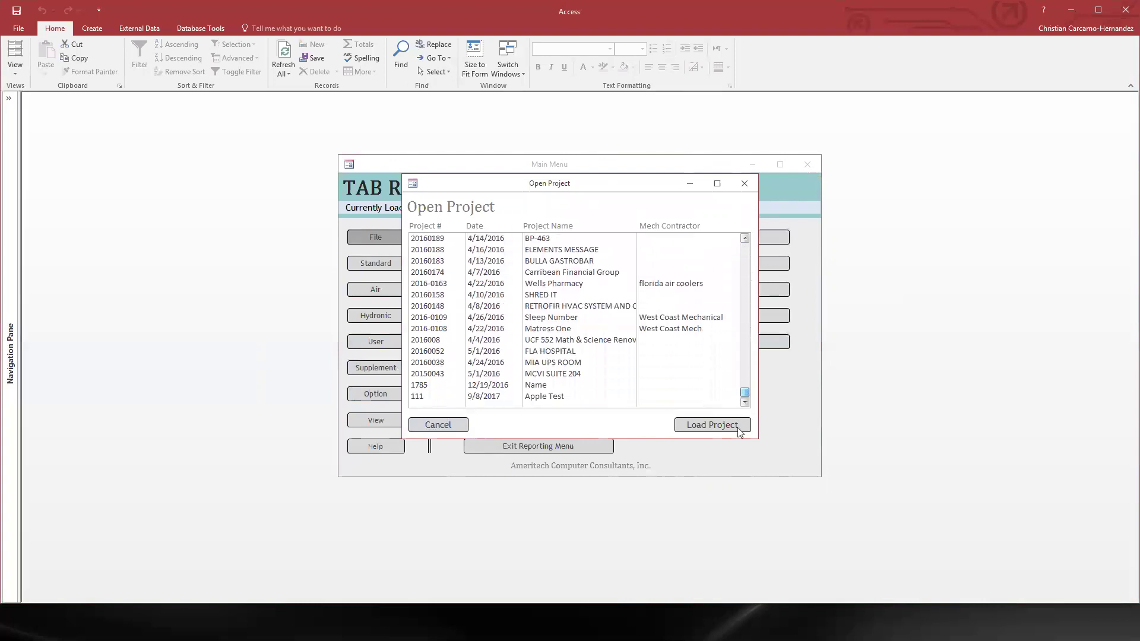
{"action": "left_click", "coordinate": [633, 331]}
{"action": "left_click", "coordinate": [712, 426]}
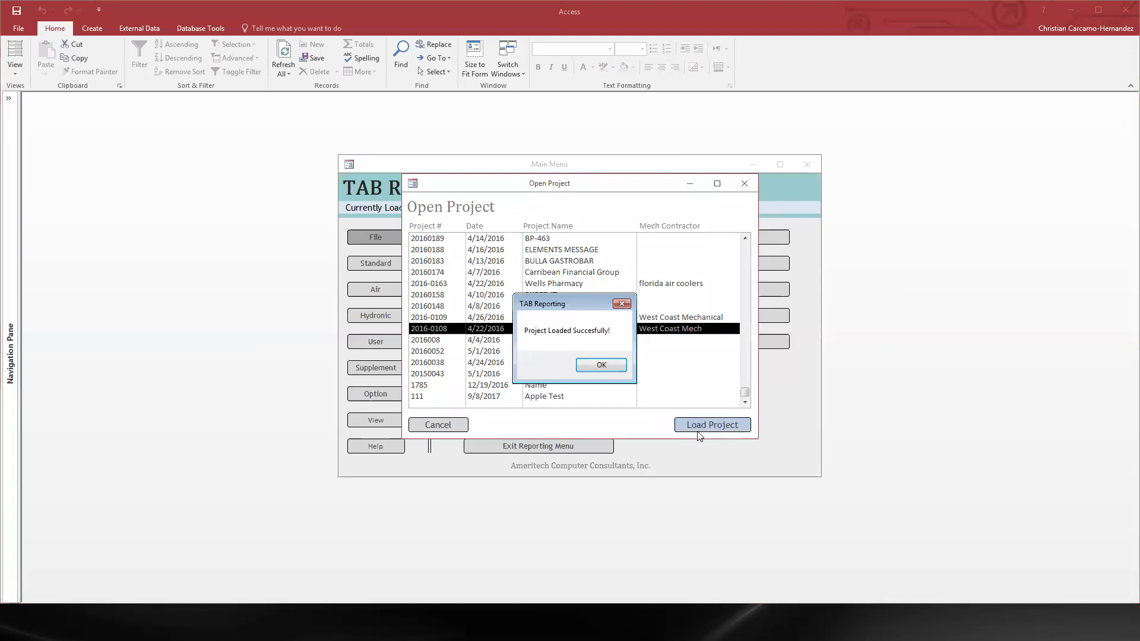
{"action": "left_click", "coordinate": [605, 366]}
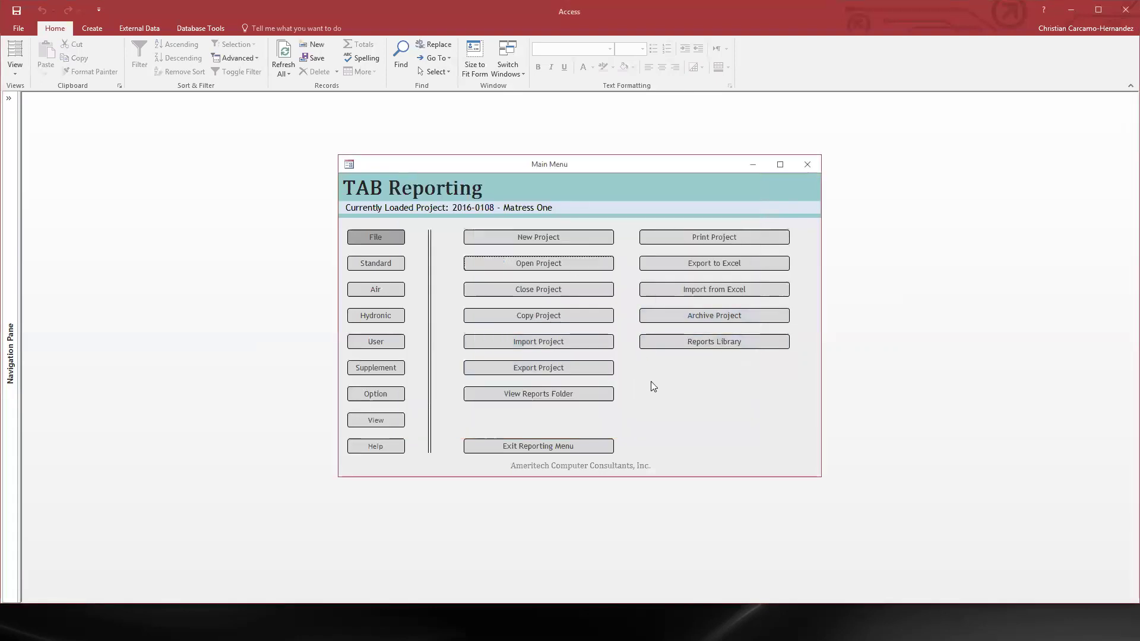